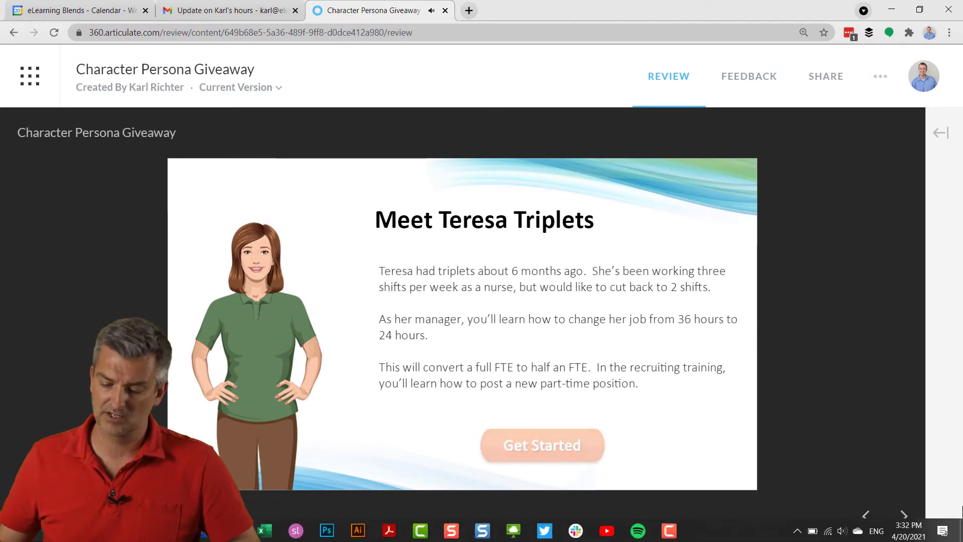
Go through the Change Job challenge in the published course preview and return to the character menu
{"action": "left_click", "coordinate": [511, 443]}
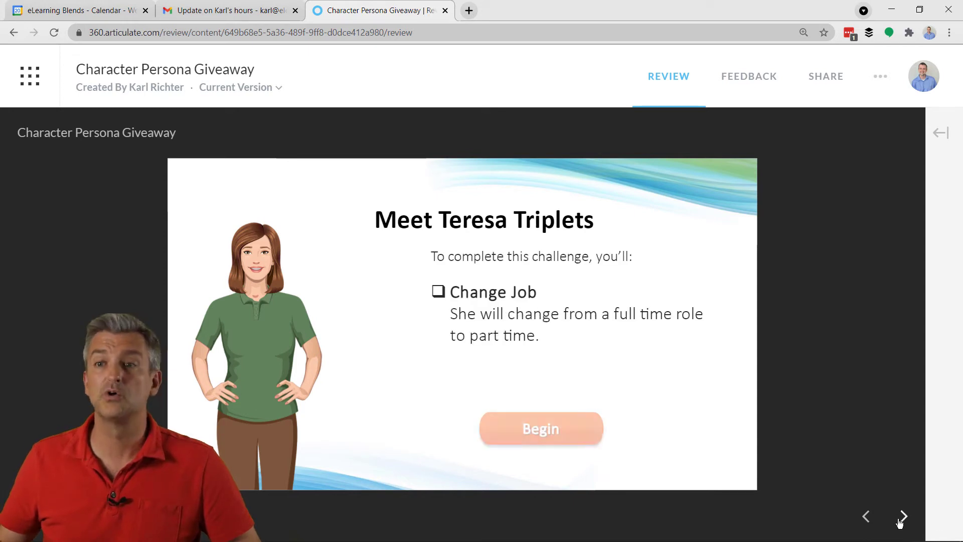
{"action": "left_click", "coordinate": [529, 432]}
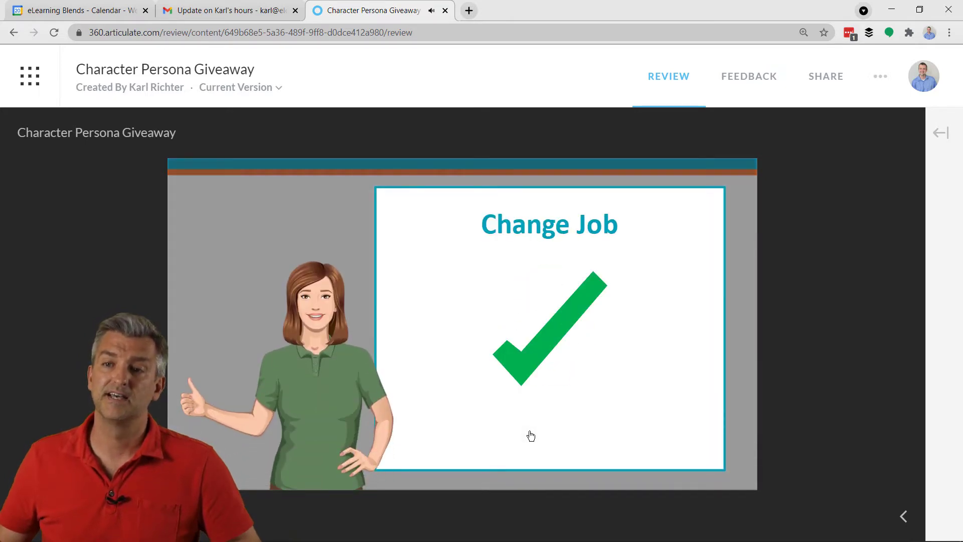
{"action": "left_click", "coordinate": [556, 422]}
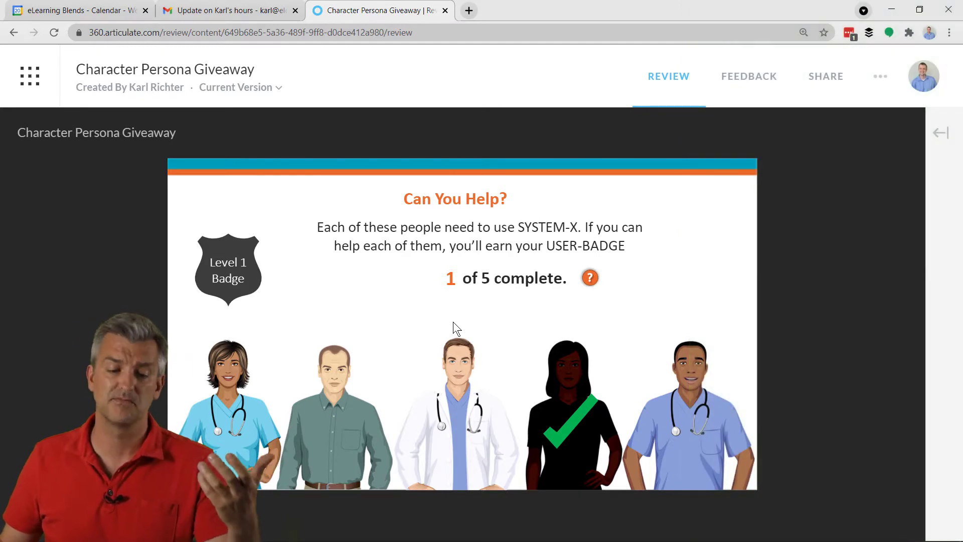
Switch to Articulate Storyline and select characters across the menu slide to view their triggers, ending on the nurse in light blue scrubs
{"action": "key", "text": "alt+Tab"}
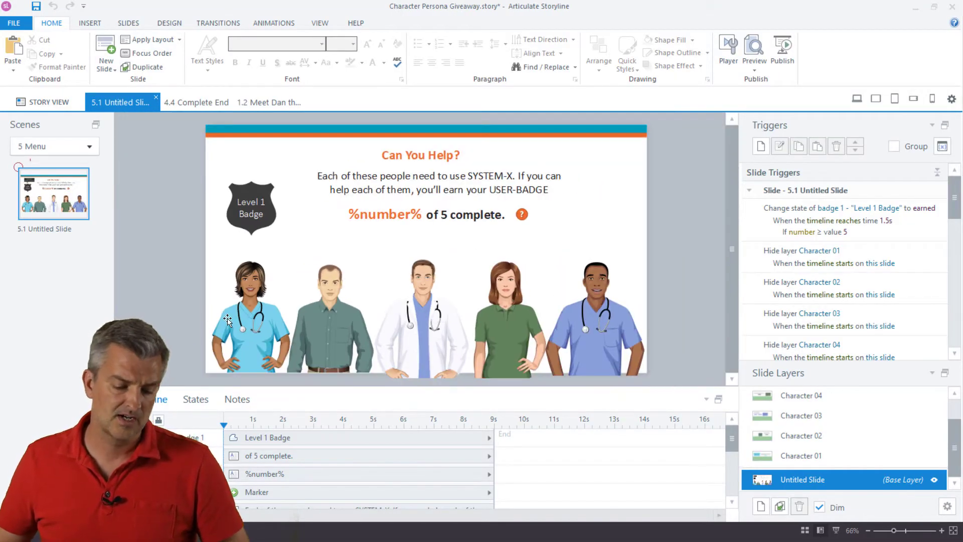
{"action": "left_click", "coordinate": [333, 314]}
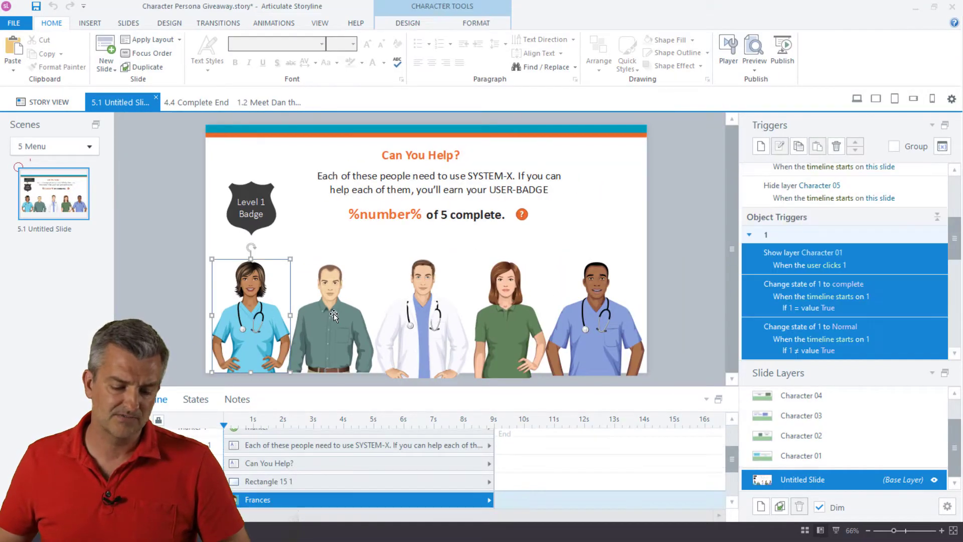
{"action": "left_click", "coordinate": [437, 328]}
{"action": "left_click", "coordinate": [508, 326]}
{"action": "left_click", "coordinate": [605, 337]}
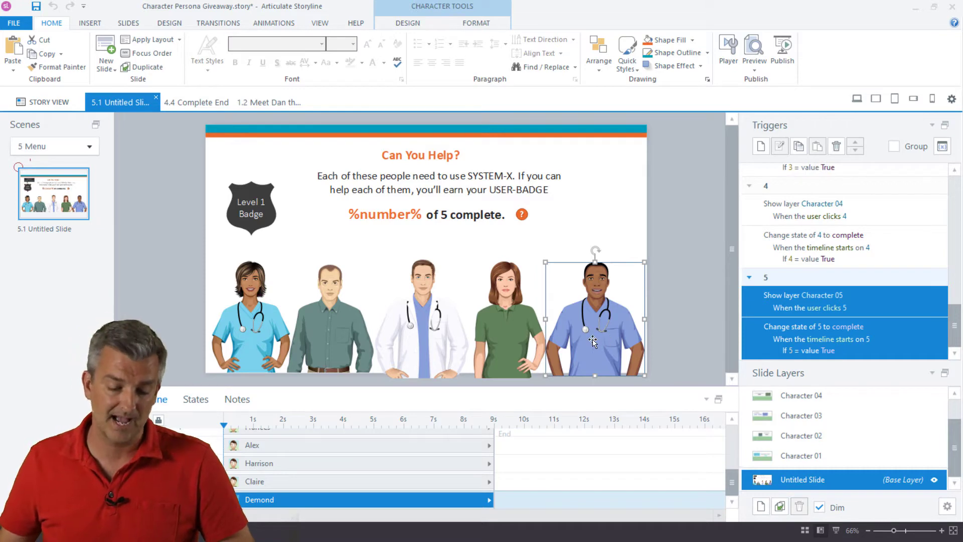
{"action": "left_click", "coordinate": [246, 325]}
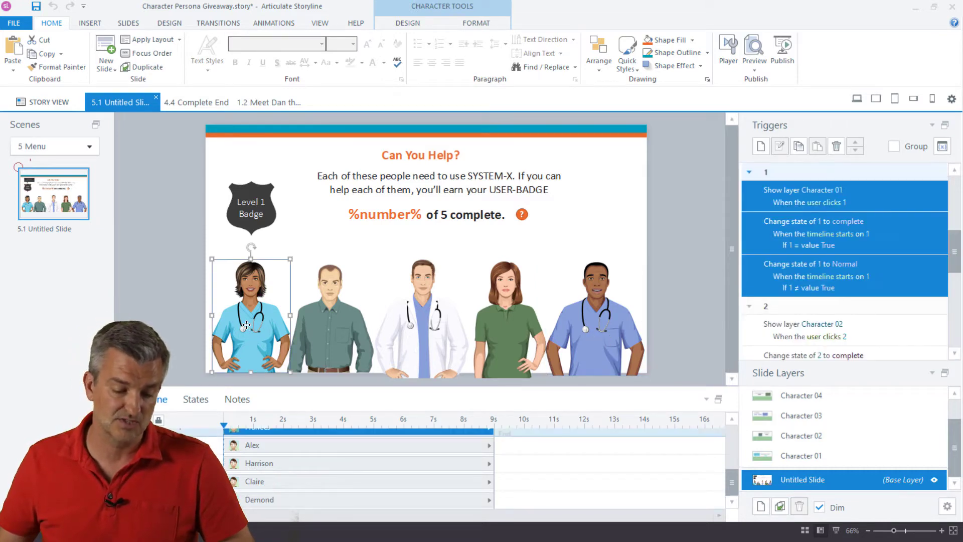
Preview the Gray, Hover and complete states of the nurse in light blue scrubs
{"action": "left_click", "coordinate": [196, 399]}
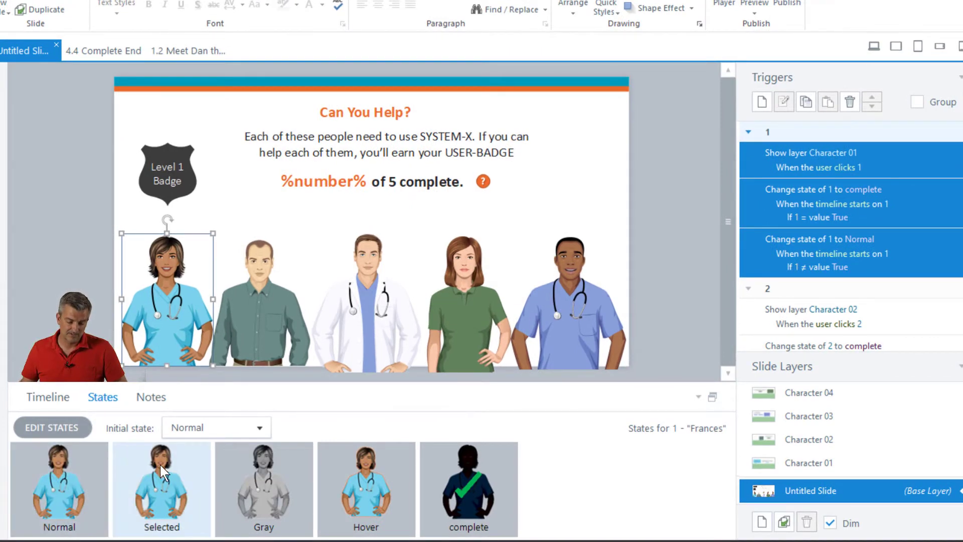
{"action": "left_click", "coordinate": [302, 504]}
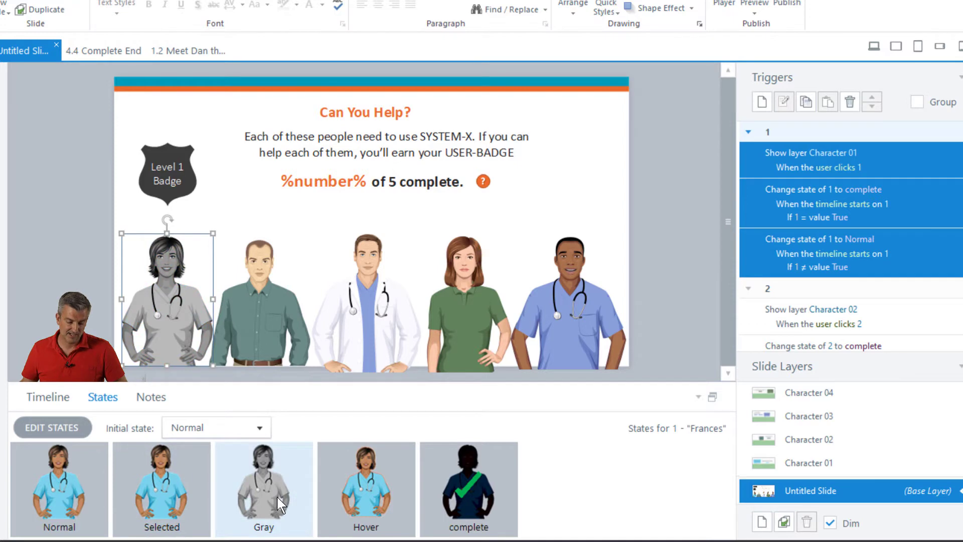
{"action": "left_click", "coordinate": [425, 495]}
{"action": "left_click", "coordinate": [374, 497]}
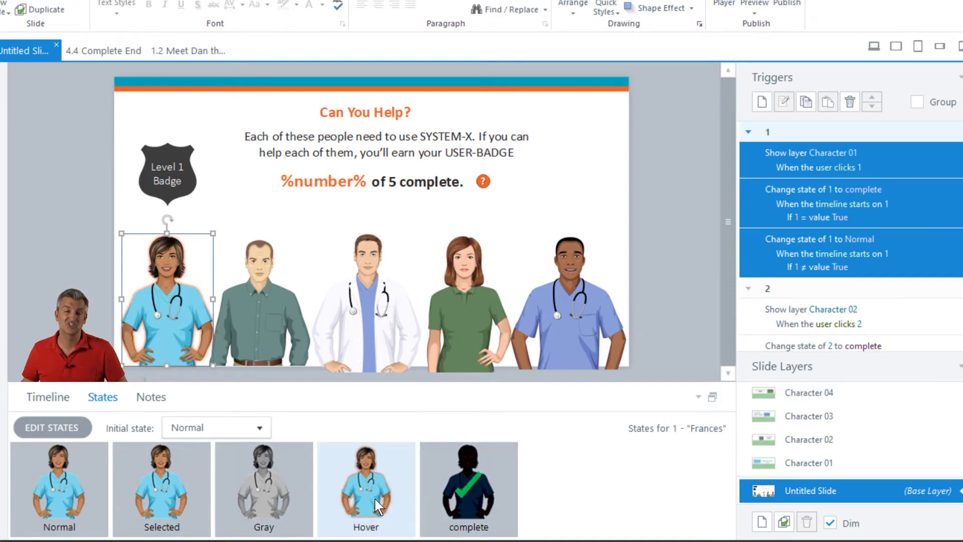
{"action": "left_click", "coordinate": [474, 495]}
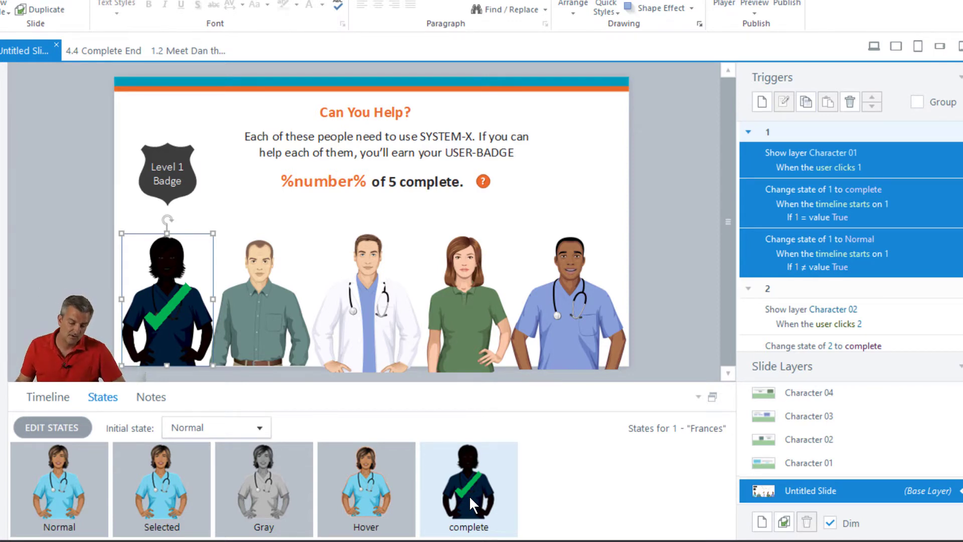
{"action": "left_click", "coordinate": [58, 151]}
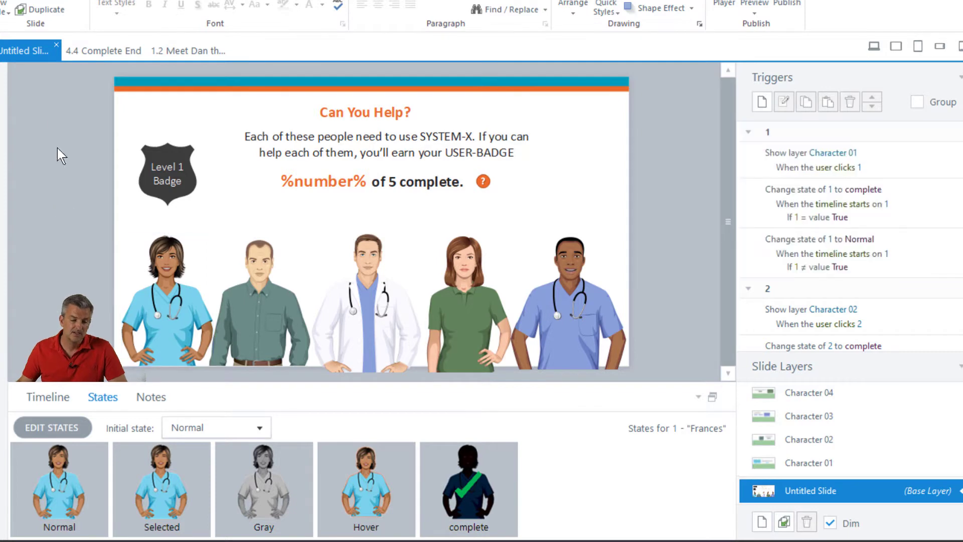
Insert the Illustrated - Modern character Lily, enlarged to about 170 by 588 px, at the slide's left edge beside the nurse
{"action": "left_click", "coordinate": [88, 12]}
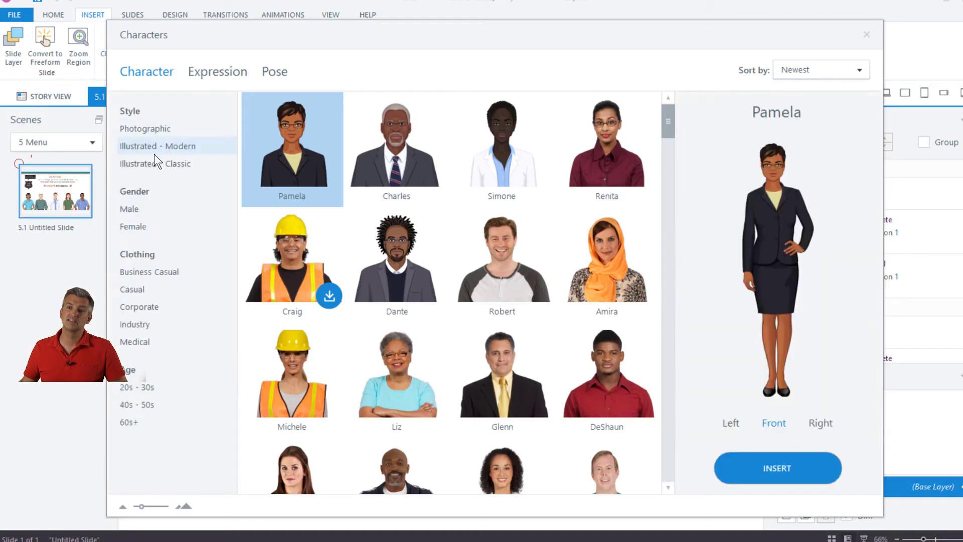
{"action": "left_click", "coordinate": [164, 149]}
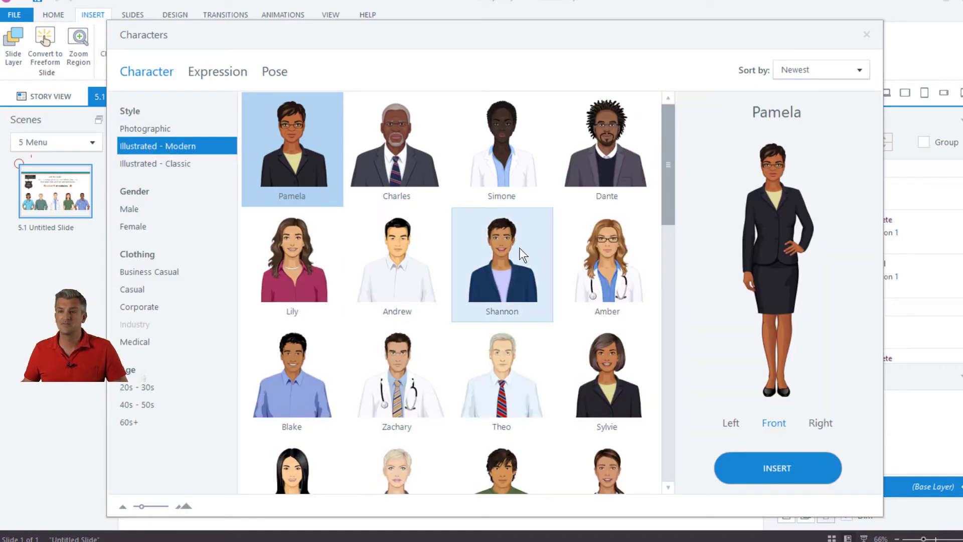
{"action": "left_click", "coordinate": [333, 276]}
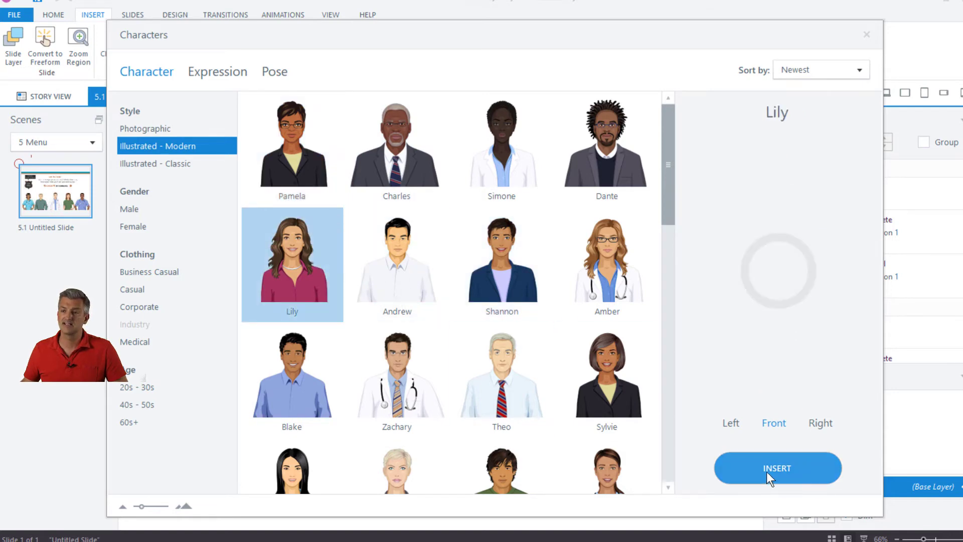
{"action": "left_click", "coordinate": [780, 462]}
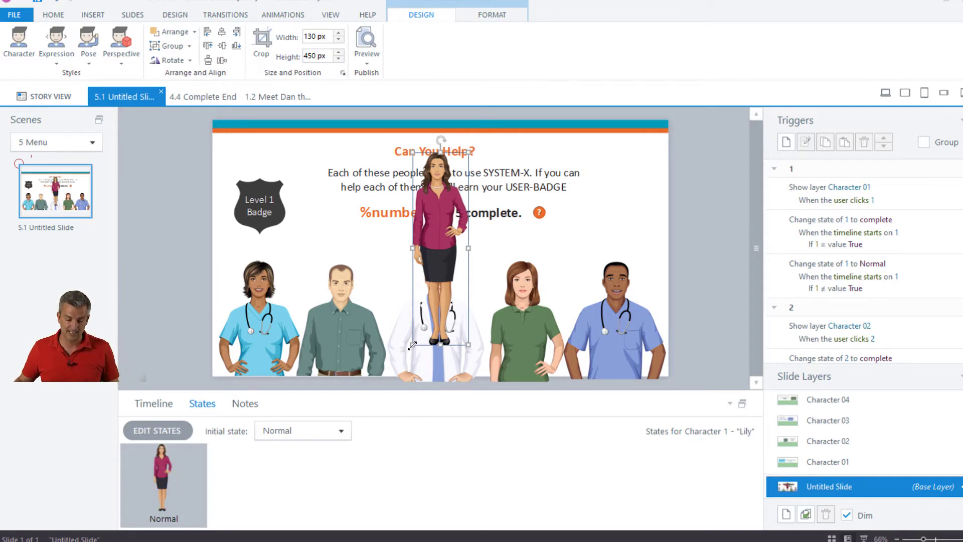
{"action": "left_click_drag", "start_coordinate": [412, 345], "coordinate": [384, 392]}
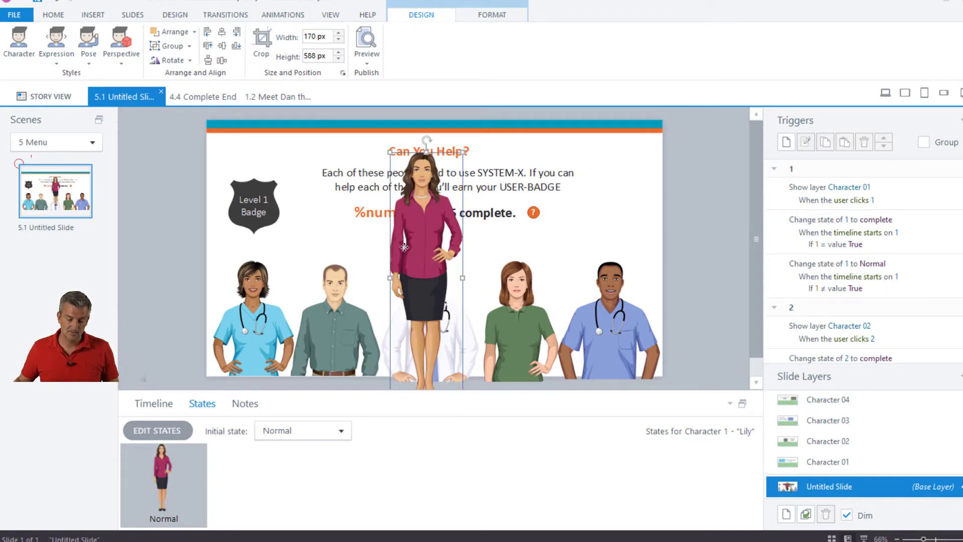
{"action": "left_click_drag", "start_coordinate": [451, 231], "coordinate": [263, 329]}
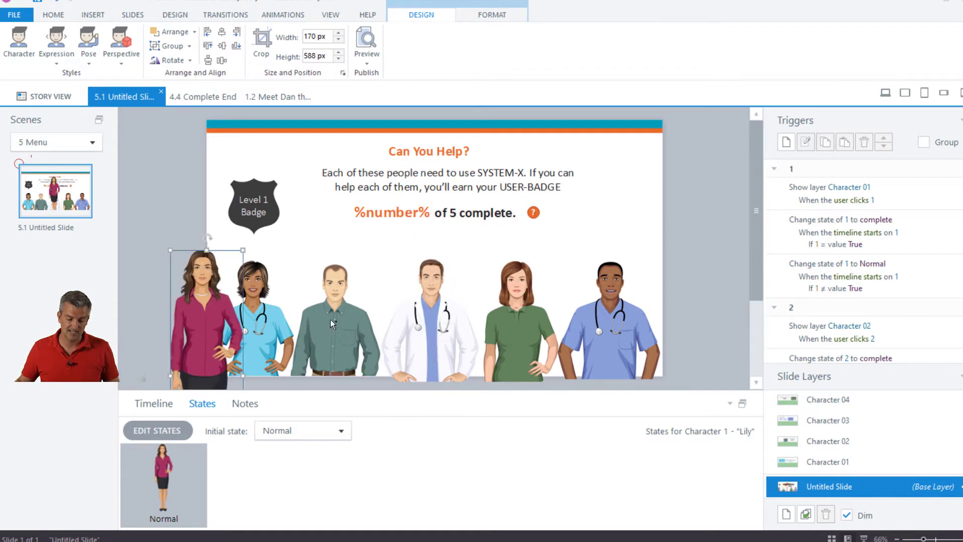
Try extending the crop of the nurse in light blue scrubs down over her legs to a height of about 500 px
{"action": "scroll", "coordinate": [330, 319], "scroll_direction": "down", "scroll_amount": 1}
{"action": "left_click", "coordinate": [310, 261]}
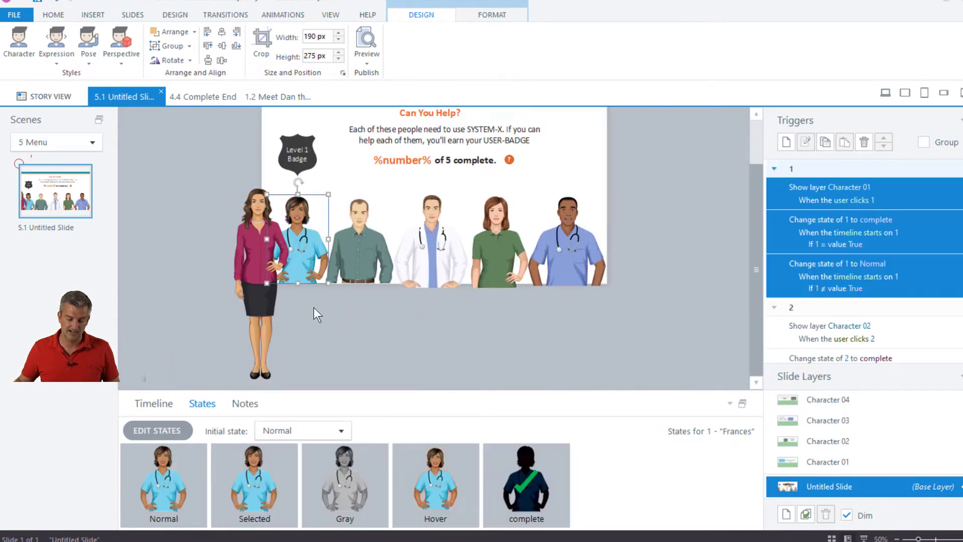
{"action": "left_click", "coordinate": [264, 36]}
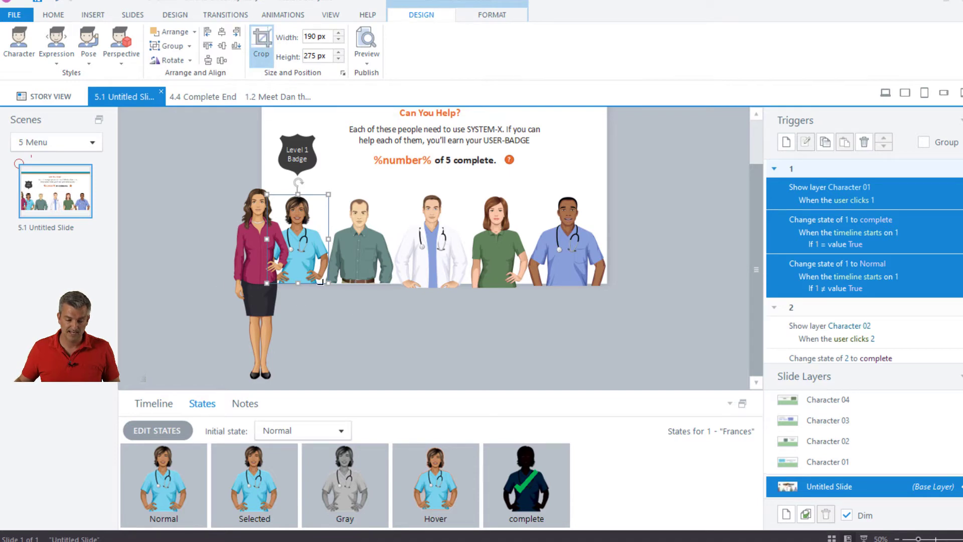
{"action": "left_click_drag", "start_coordinate": [291, 338], "coordinate": [298, 357]}
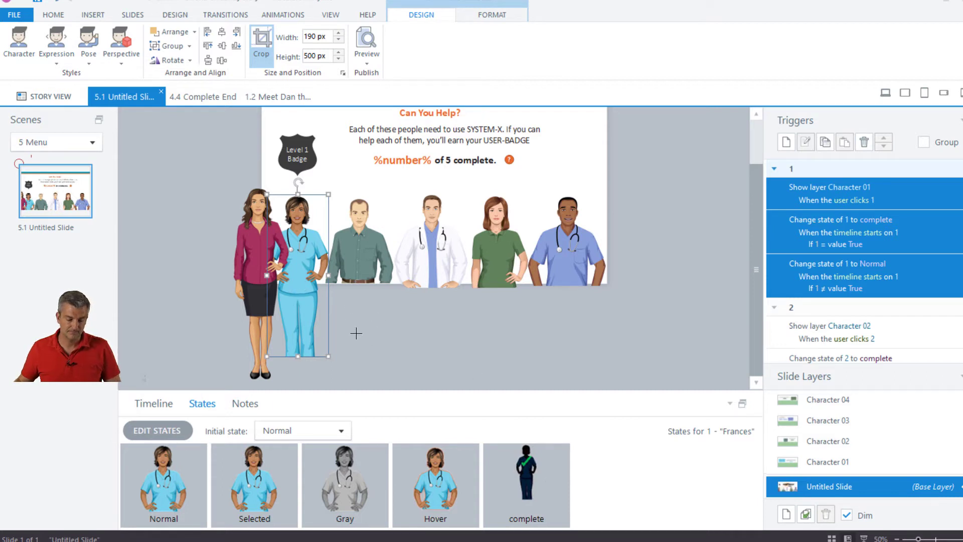
{"action": "left_click", "coordinate": [179, 310]}
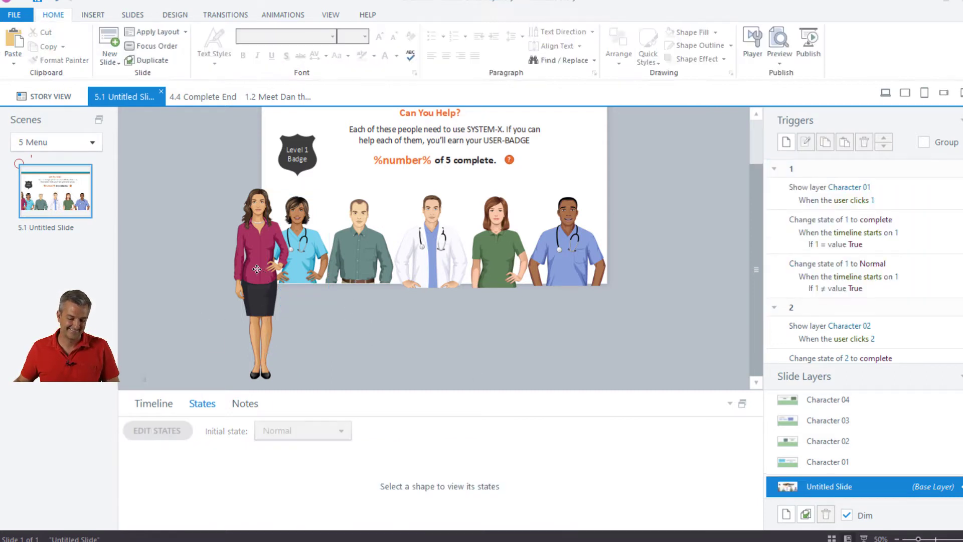
Move Lily off the slide's left edge and add a Hover state to her
{"action": "left_click_drag", "start_coordinate": [257, 269], "coordinate": [216, 267]}
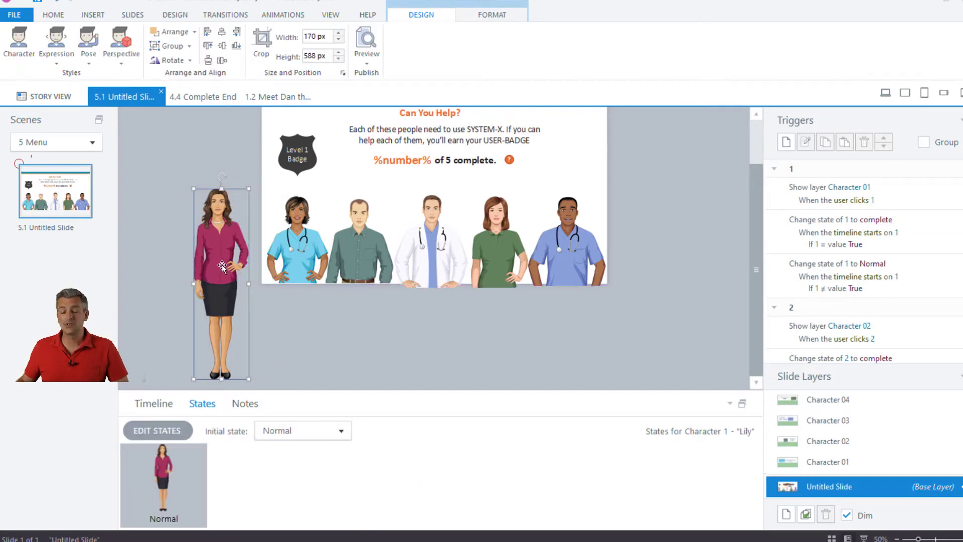
{"action": "left_click", "coordinate": [162, 424]}
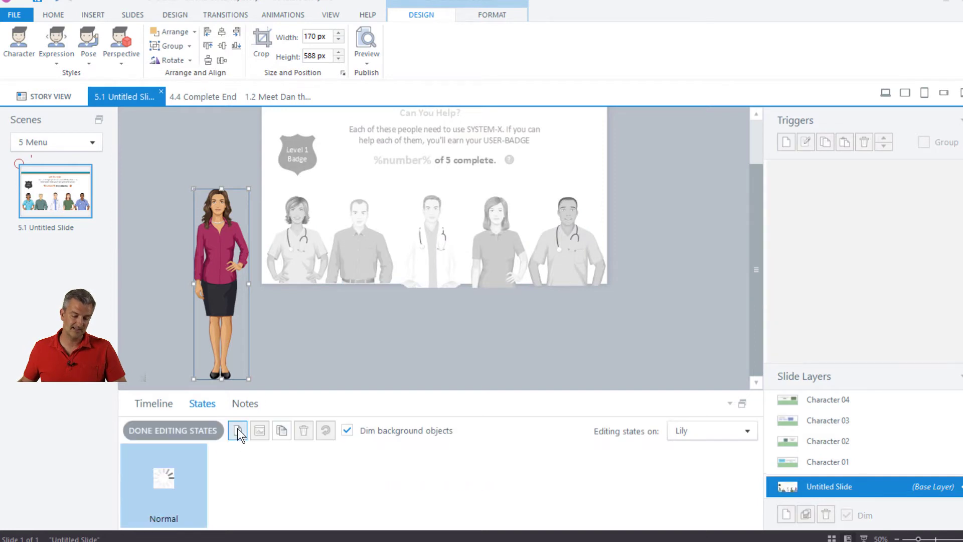
{"action": "left_click", "coordinate": [236, 429]}
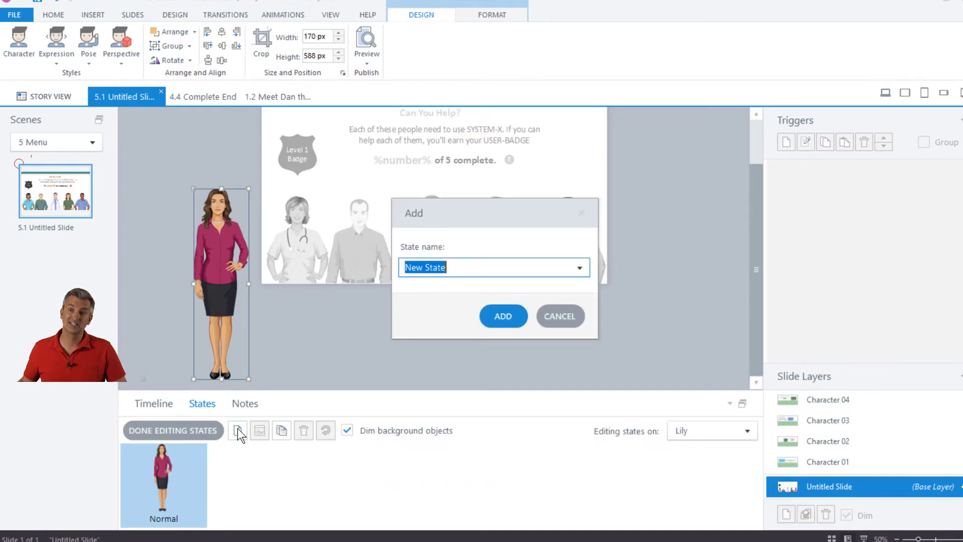
{"action": "left_click", "coordinate": [573, 269]}
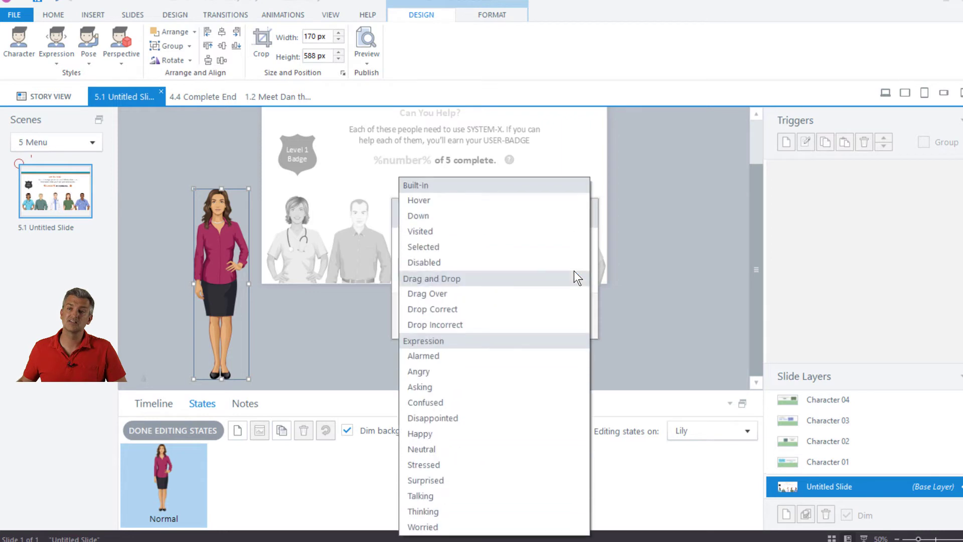
{"action": "left_click", "coordinate": [558, 202]}
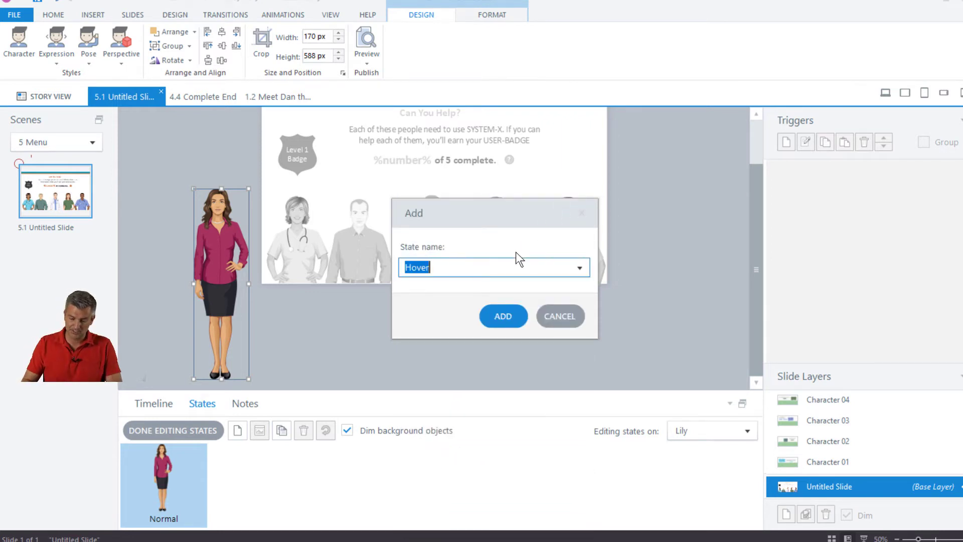
{"action": "key", "text": "BackSpace"}
{"action": "type", "text": "ho"}
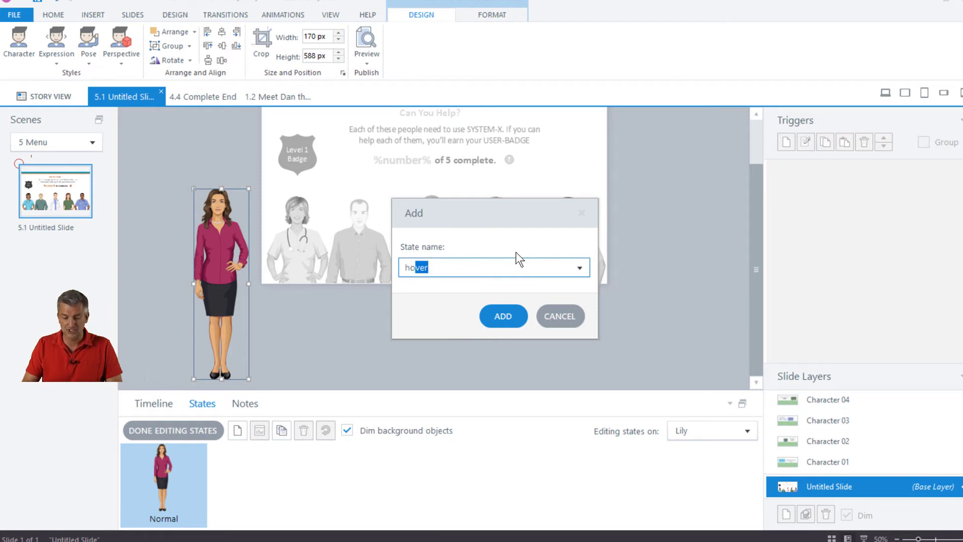
{"action": "key", "text": "Return"}
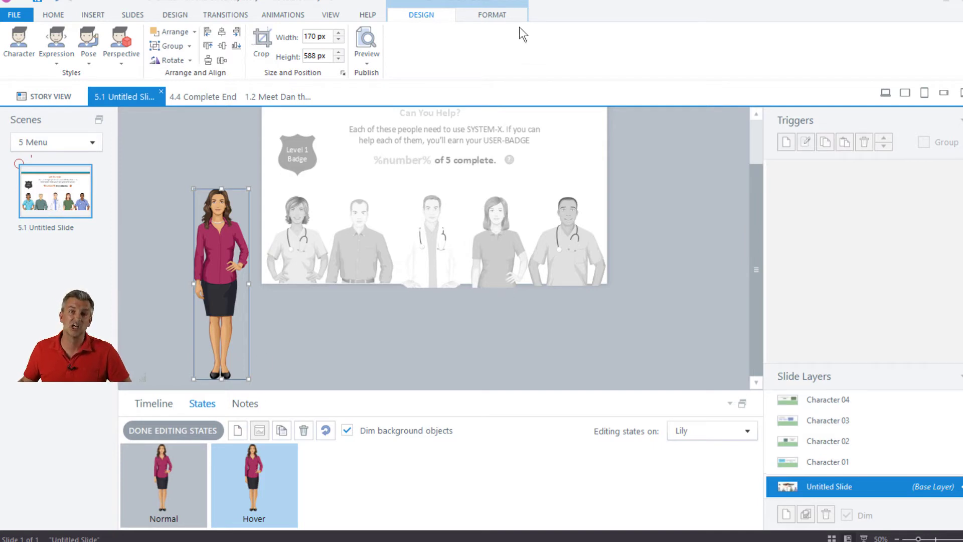
Apply an orange glow picture effect to Lily's Hover state and compare it with her Normal state
{"action": "left_click", "coordinate": [480, 14]}
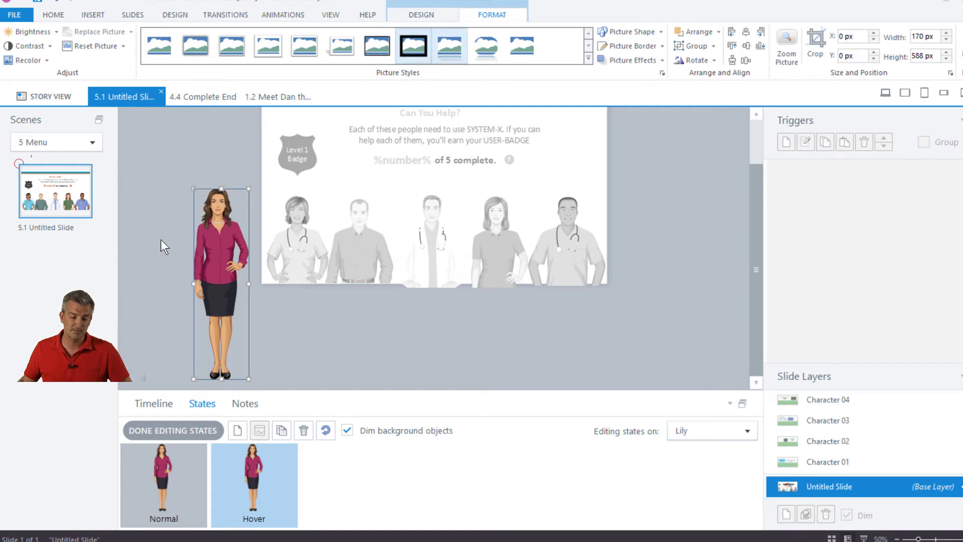
{"action": "left_click", "coordinate": [210, 146]}
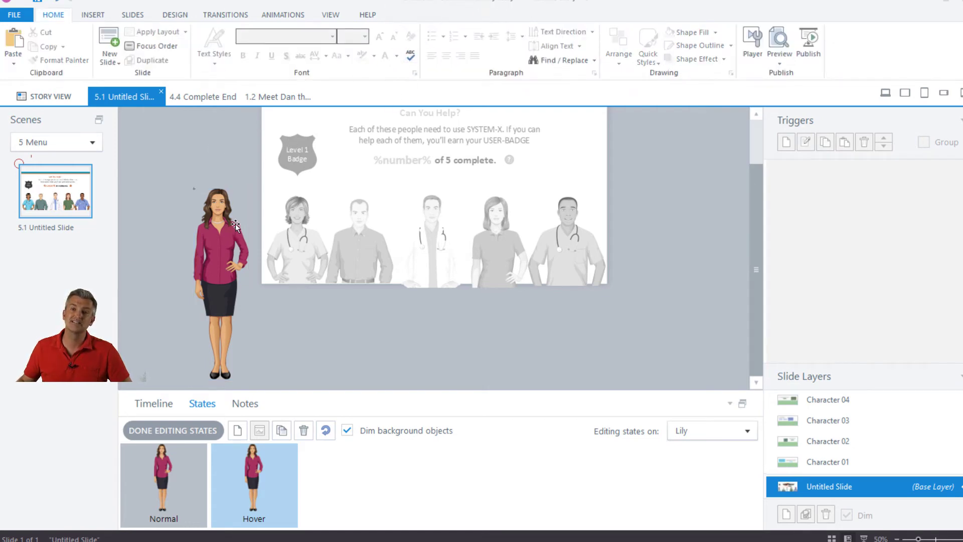
{"action": "left_click", "coordinate": [228, 236]}
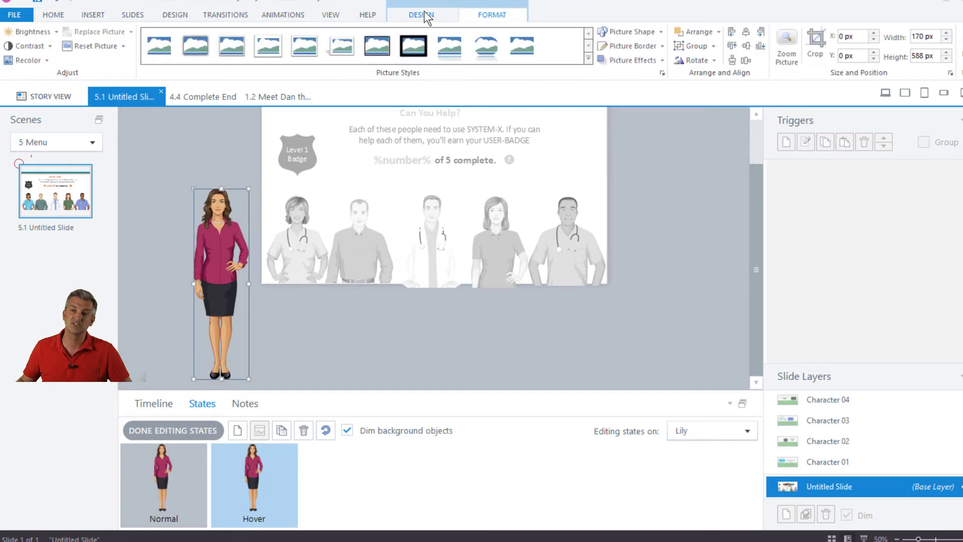
{"action": "left_click", "coordinate": [203, 154]}
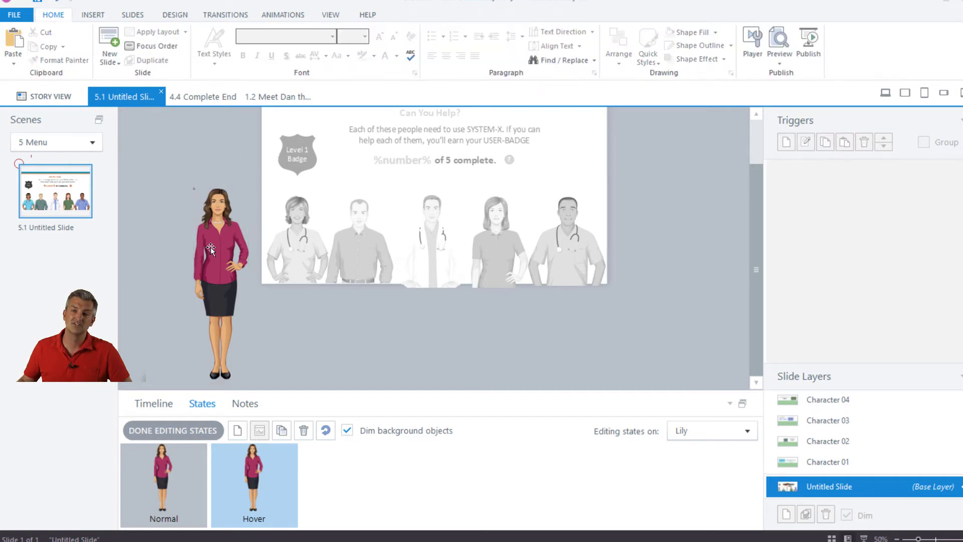
{"action": "left_click", "coordinate": [210, 247]}
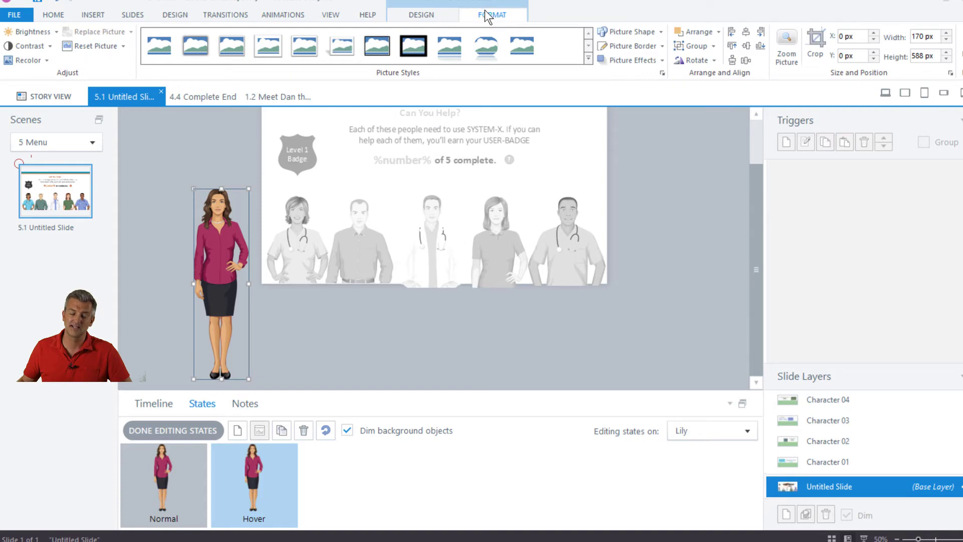
{"action": "left_click", "coordinate": [627, 58]}
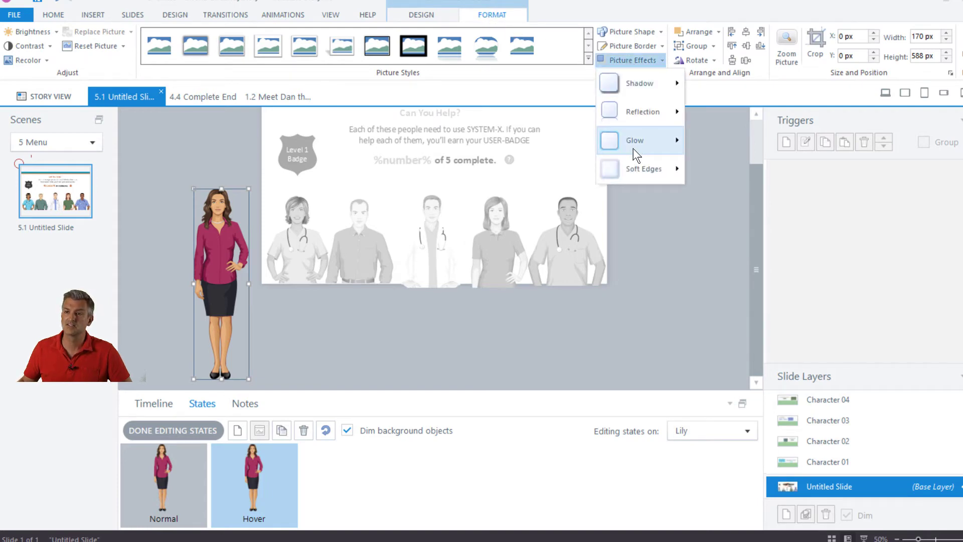
{"action": "mouse_move", "coordinate": [632, 148]}
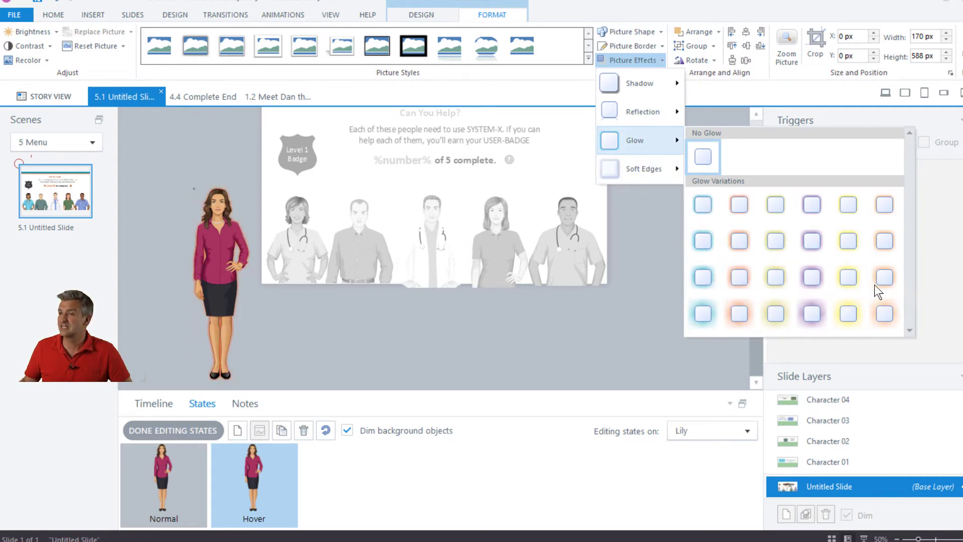
{"action": "left_click", "coordinate": [742, 285]}
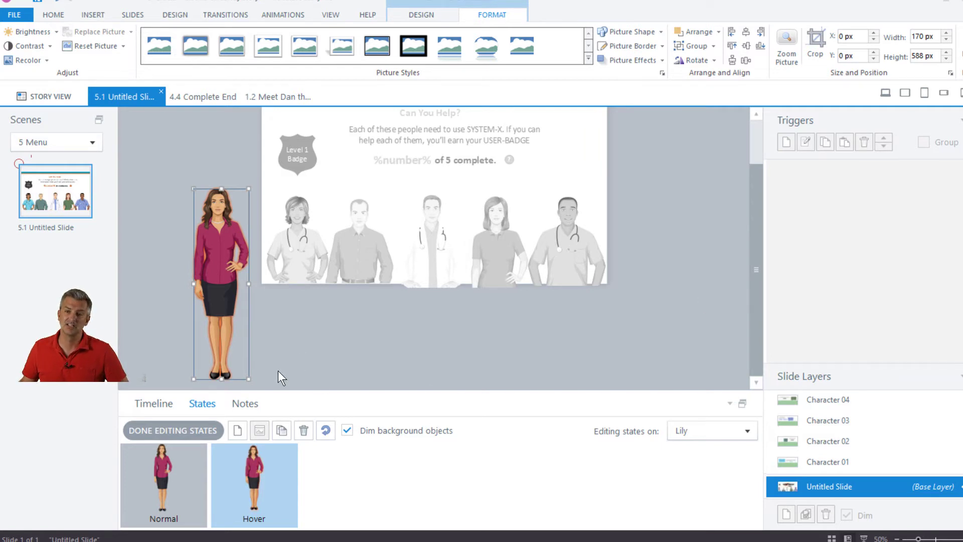
{"action": "left_click", "coordinate": [155, 479]}
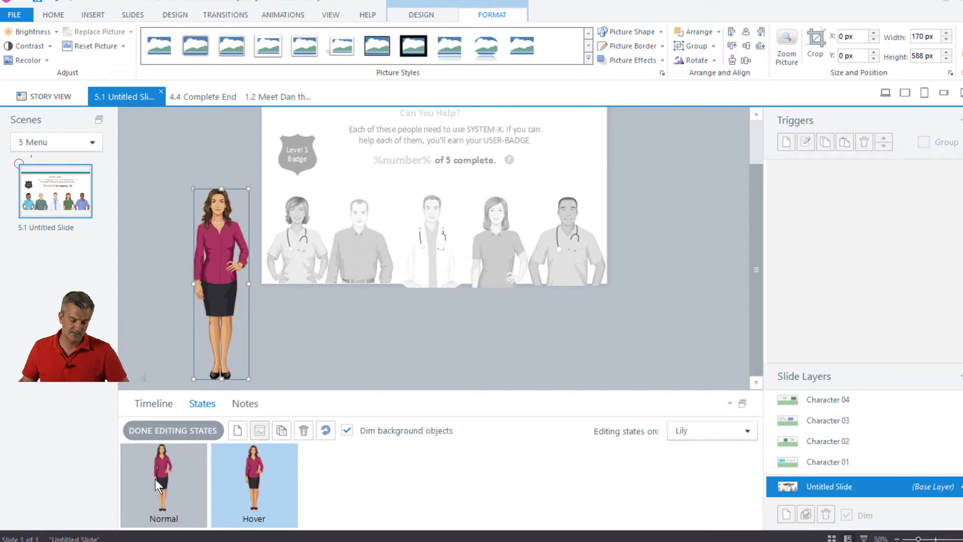
{"action": "left_click", "coordinate": [270, 486]}
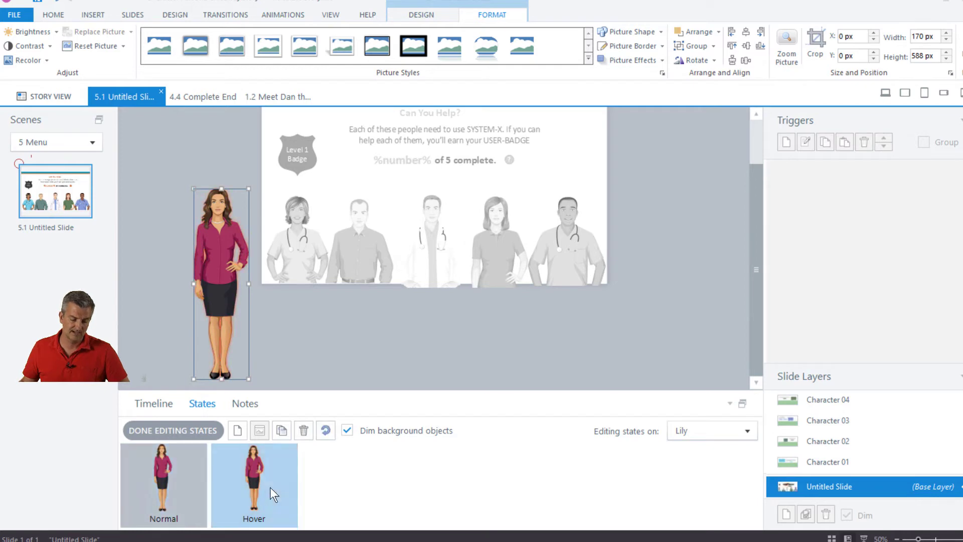
Add a state named gray to Lily and recolor her in it with the Grayscale color mode
{"action": "left_click", "coordinate": [237, 435]}
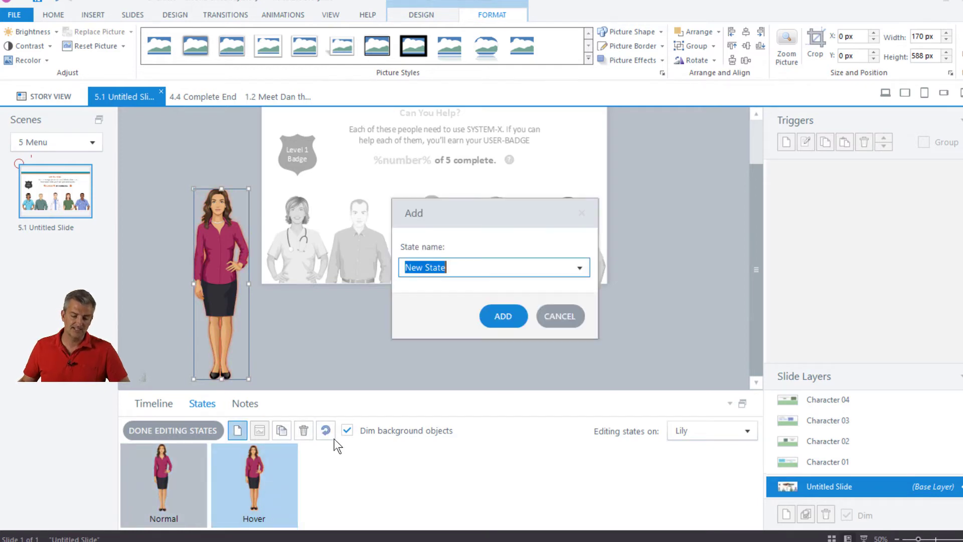
{"action": "type", "text": "gray"}
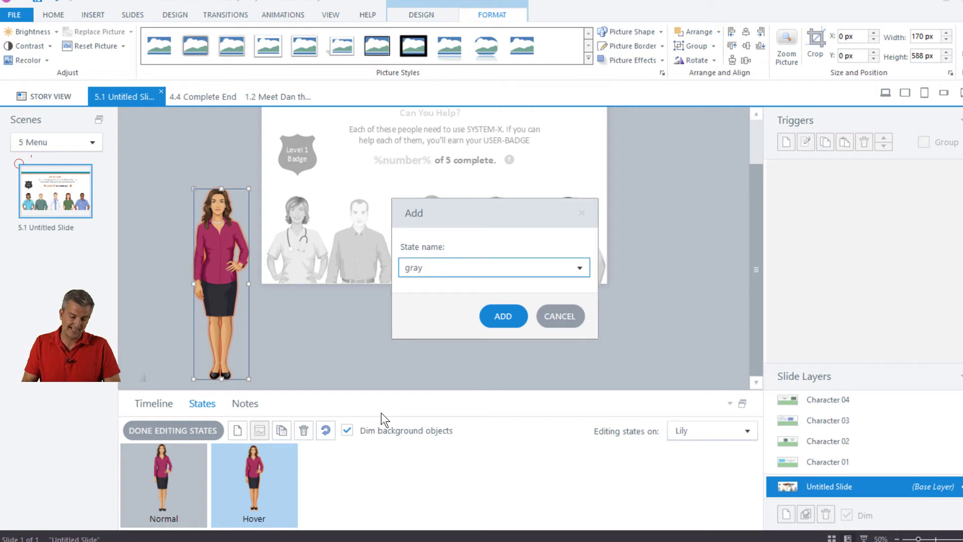
{"action": "key", "text": "Return"}
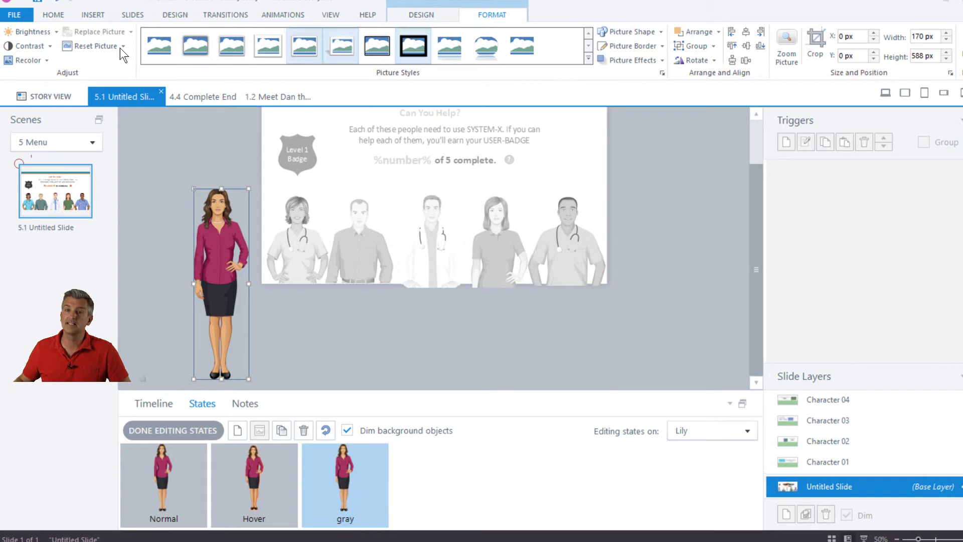
{"action": "left_click", "coordinate": [29, 61]}
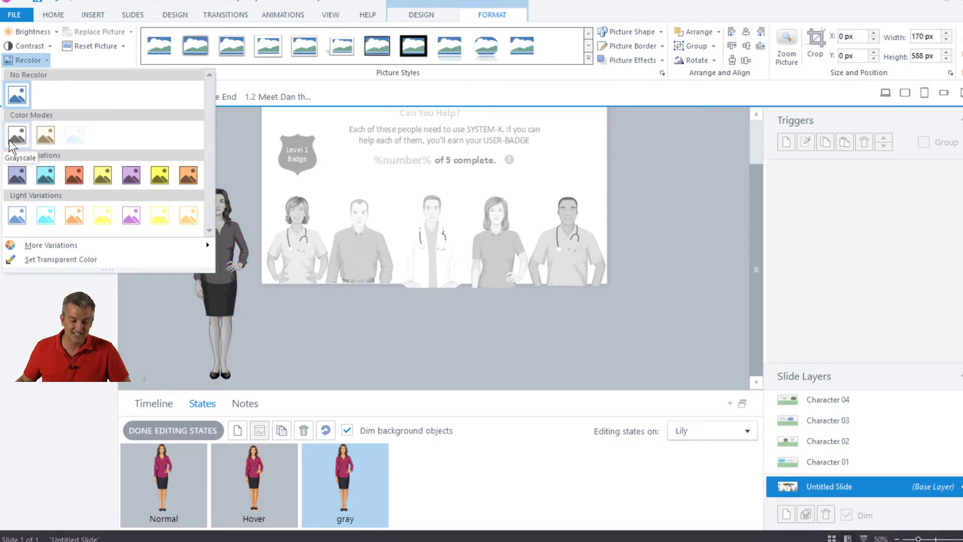
{"action": "left_click", "coordinate": [45, 33]}
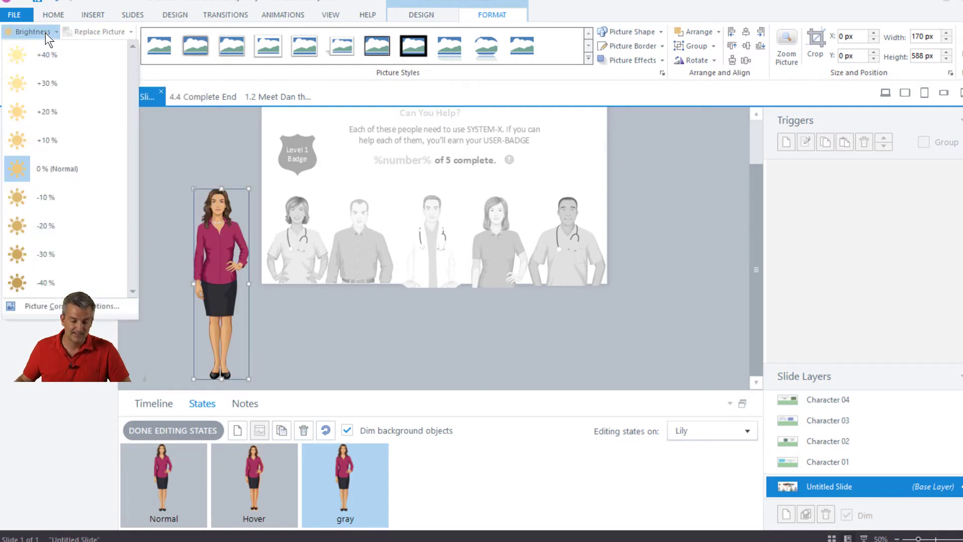
{"action": "left_click", "coordinate": [46, 32]}
{"action": "left_click", "coordinate": [29, 59]}
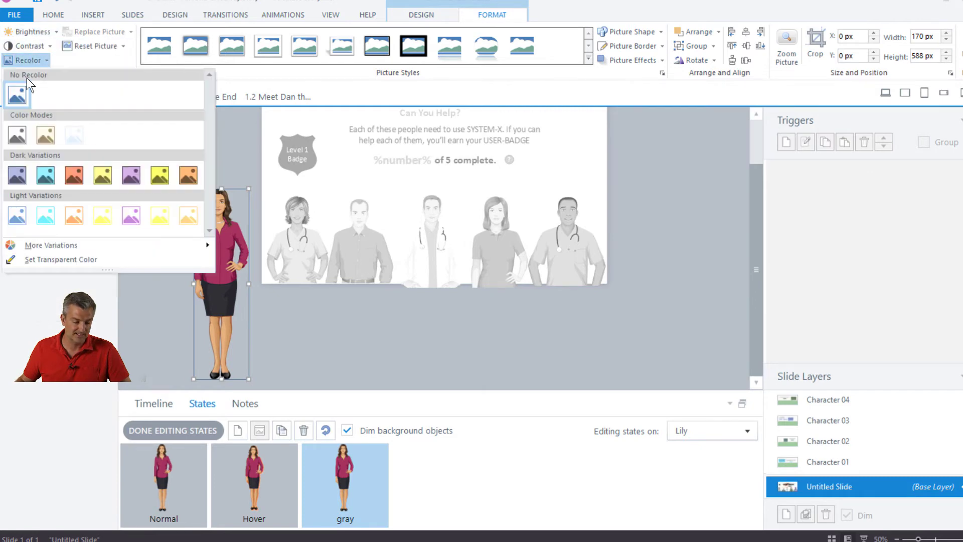
{"action": "left_click", "coordinate": [17, 138]}
Add a state named complete to Lily and darken her in it to -60% brightness
{"action": "left_click", "coordinate": [238, 429]}
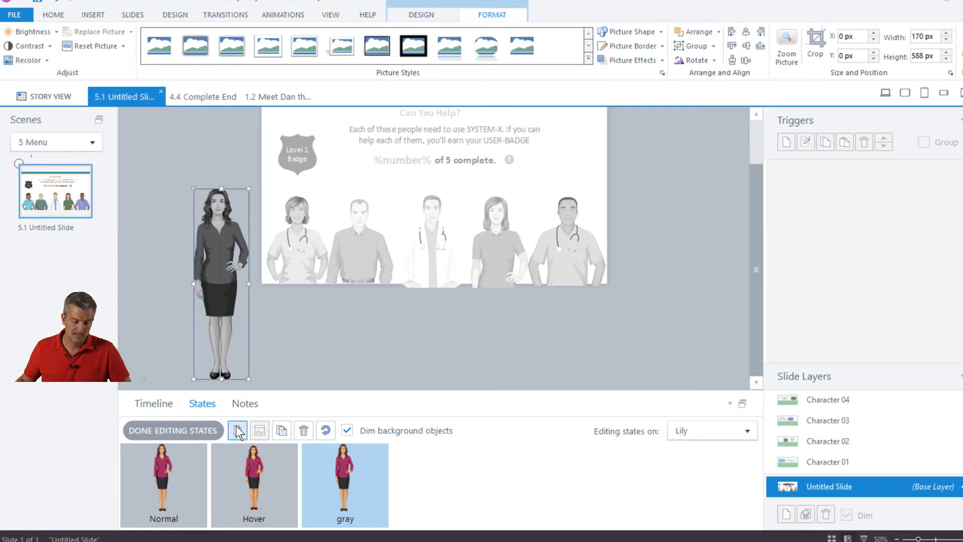
{"action": "type", "text": "complete"}
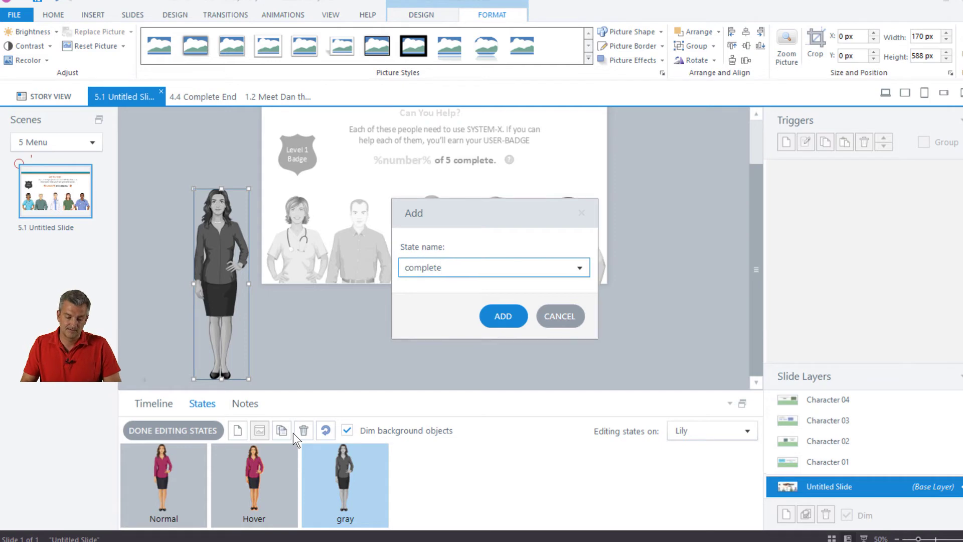
{"action": "key", "text": "Return"}
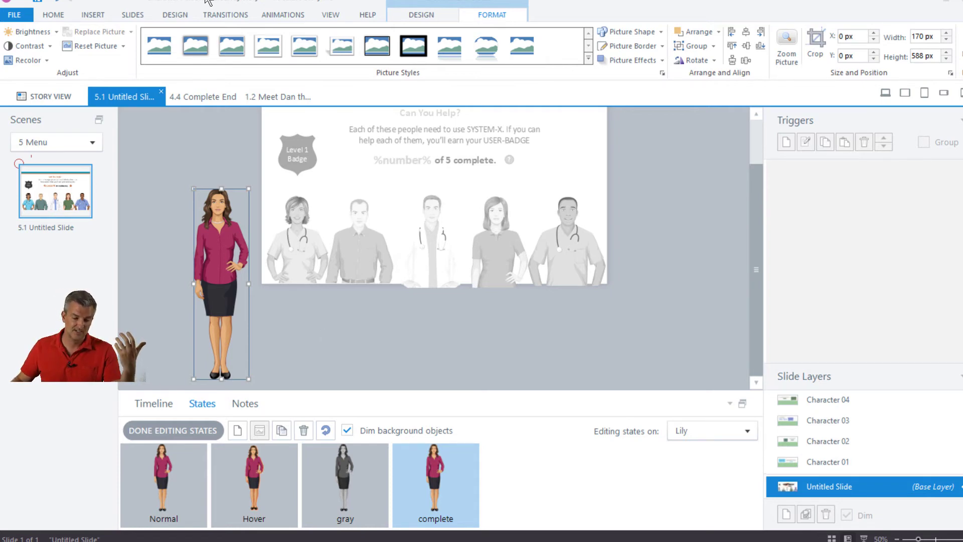
{"action": "left_click", "coordinate": [27, 32]}
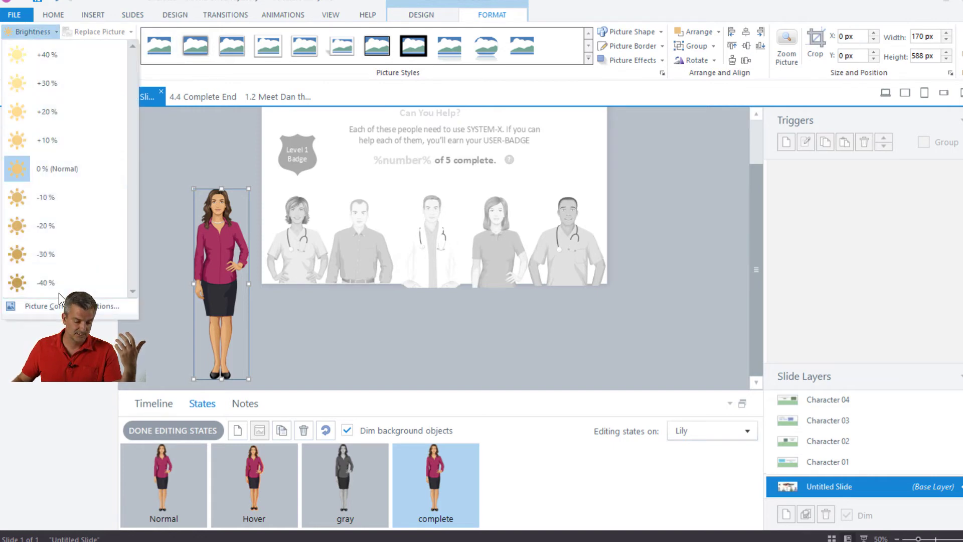
{"action": "left_click", "coordinate": [58, 306]}
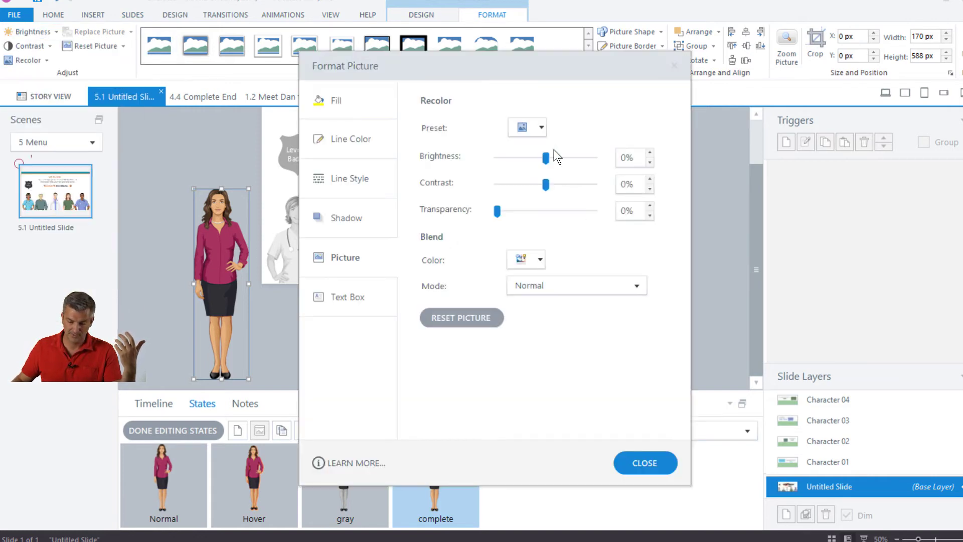
{"action": "mouse_move", "coordinate": [543, 158]}
{"action": "left_mouse_down"}
{"action": "mouse_move", "coordinate": [495, 158]}
{"action": "mouse_move", "coordinate": [508, 161]}
{"action": "left_mouse_up"}
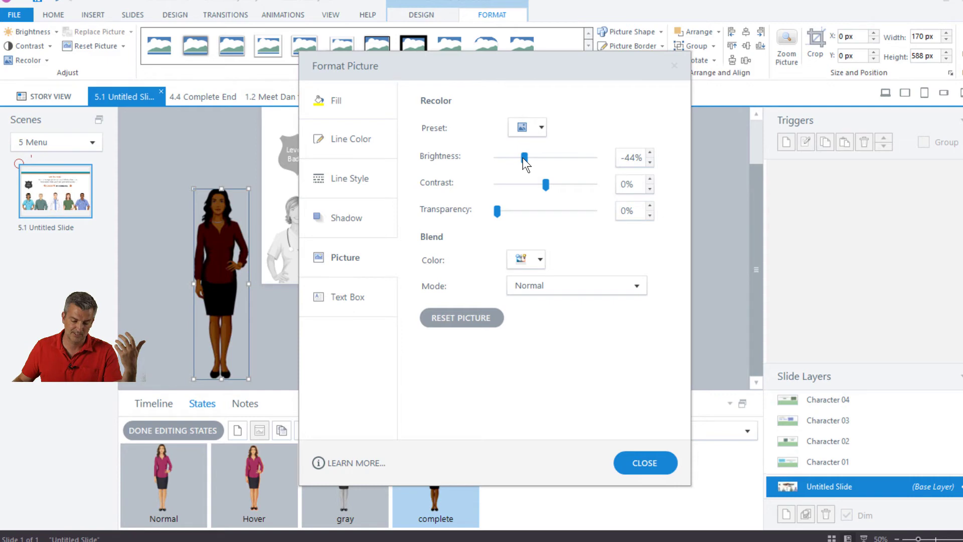
{"action": "left_click_drag", "start_coordinate": [522, 157], "coordinate": [515, 159]}
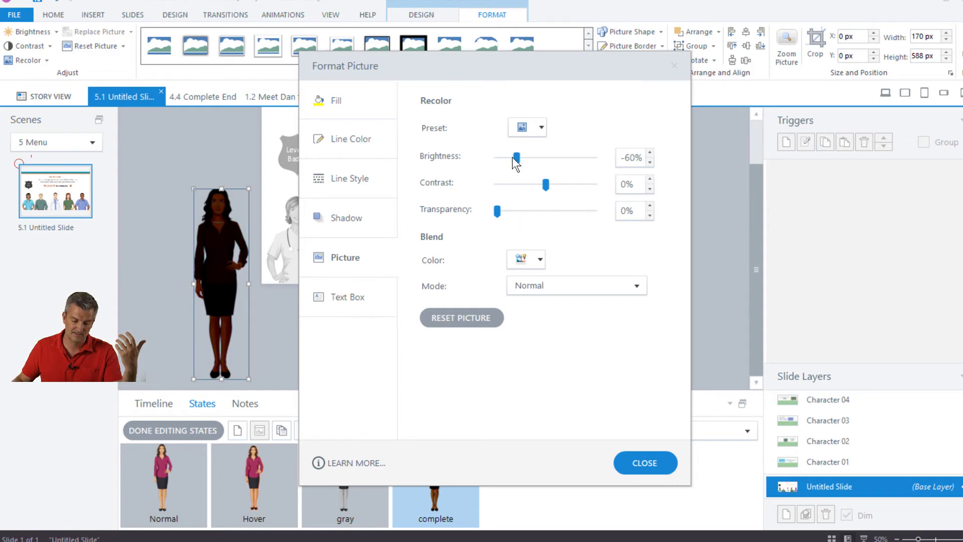
{"action": "left_click", "coordinate": [641, 459]}
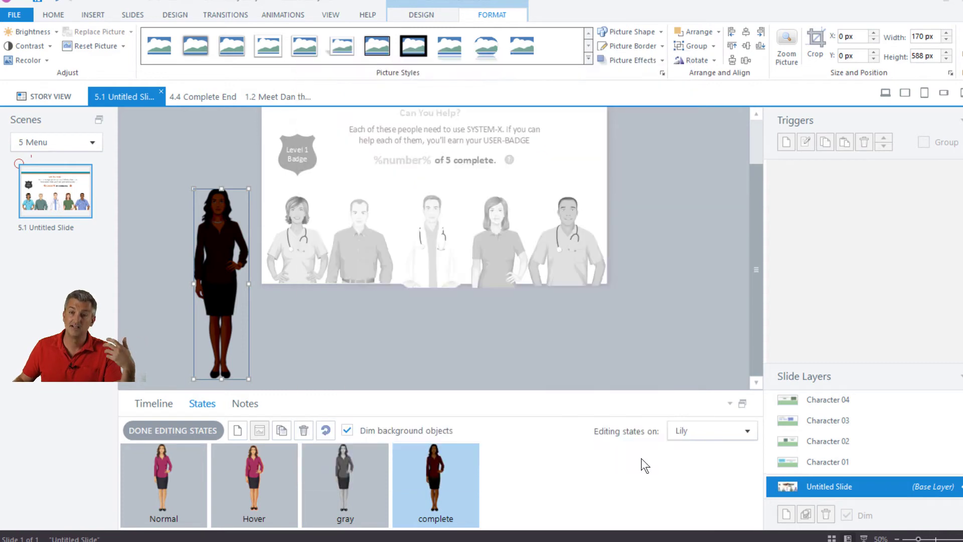
Finish editing Lily's states and return to the regular slide view
{"action": "left_click", "coordinate": [398, 346]}
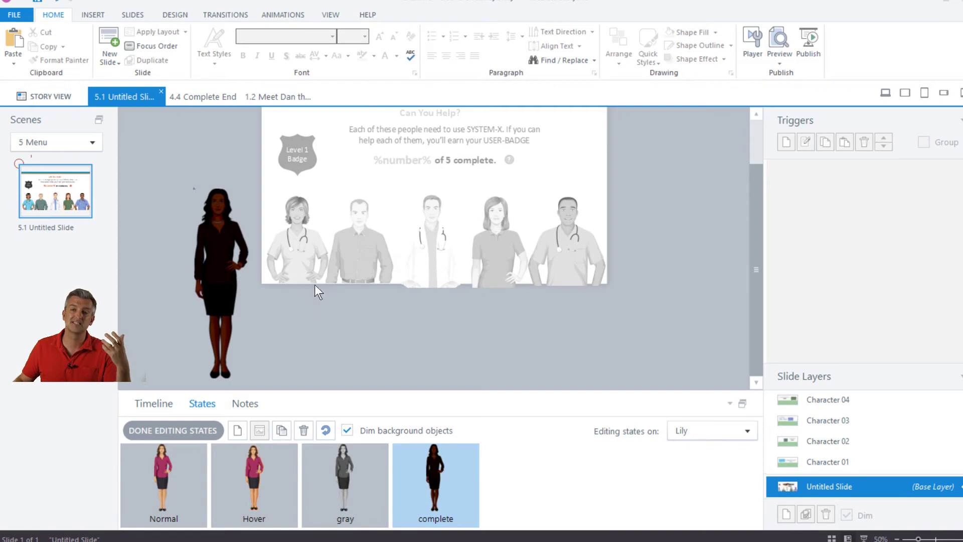
{"action": "left_click", "coordinate": [141, 17]}
{"action": "left_click", "coordinate": [185, 15]}
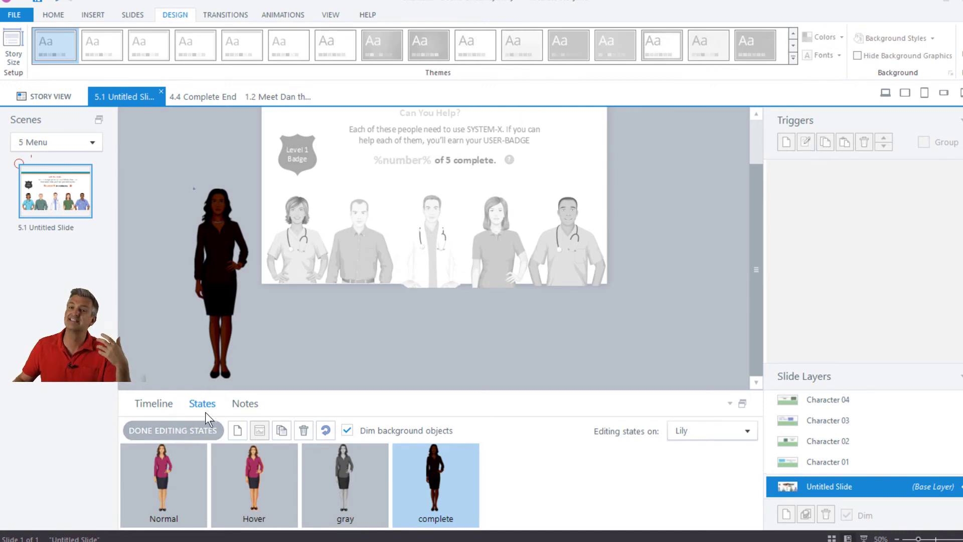
{"action": "left_click", "coordinate": [179, 431]}
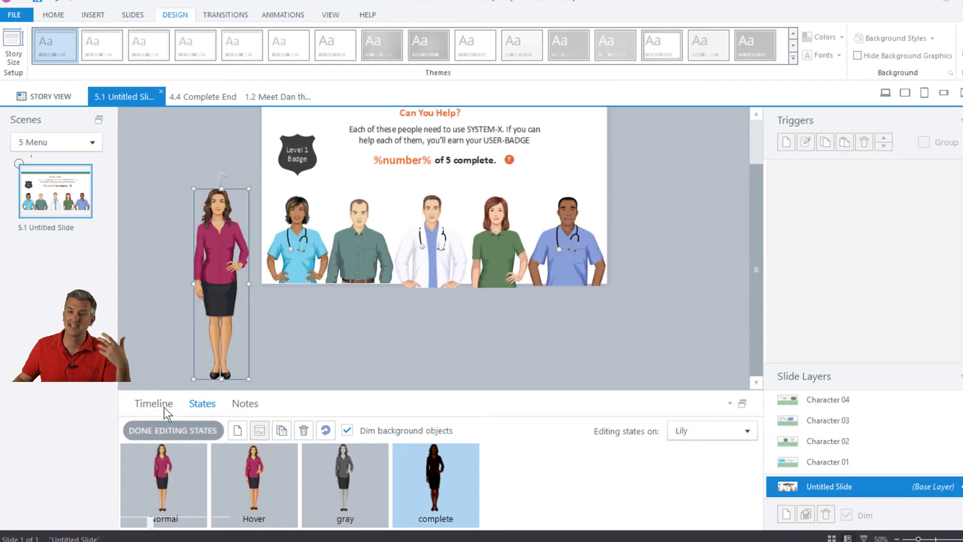
{"action": "left_click", "coordinate": [203, 404]}
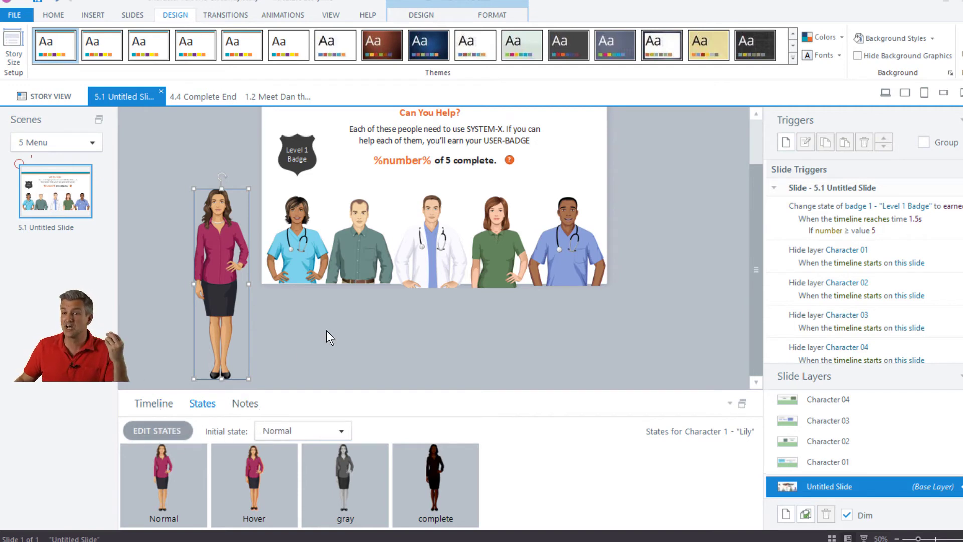
Copy the green check mark from the complete state of the man in the green shirt, and finish editing his states
{"action": "left_click", "coordinate": [363, 253]}
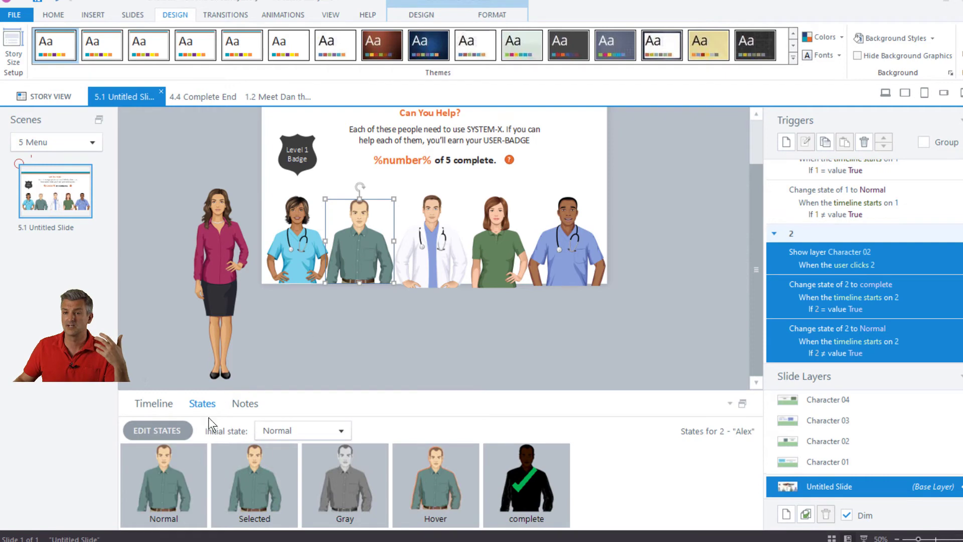
{"action": "left_click", "coordinate": [172, 434]}
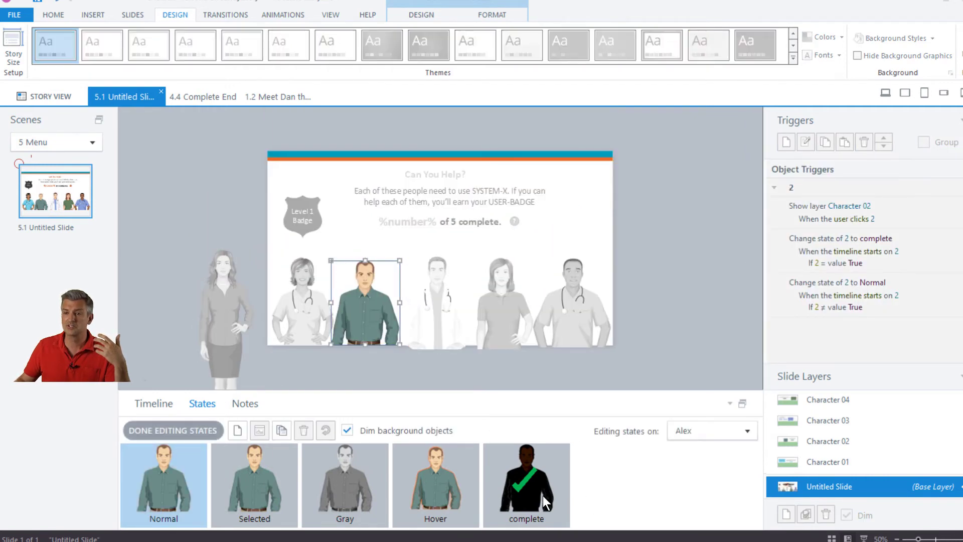
{"action": "left_click", "coordinate": [543, 495]}
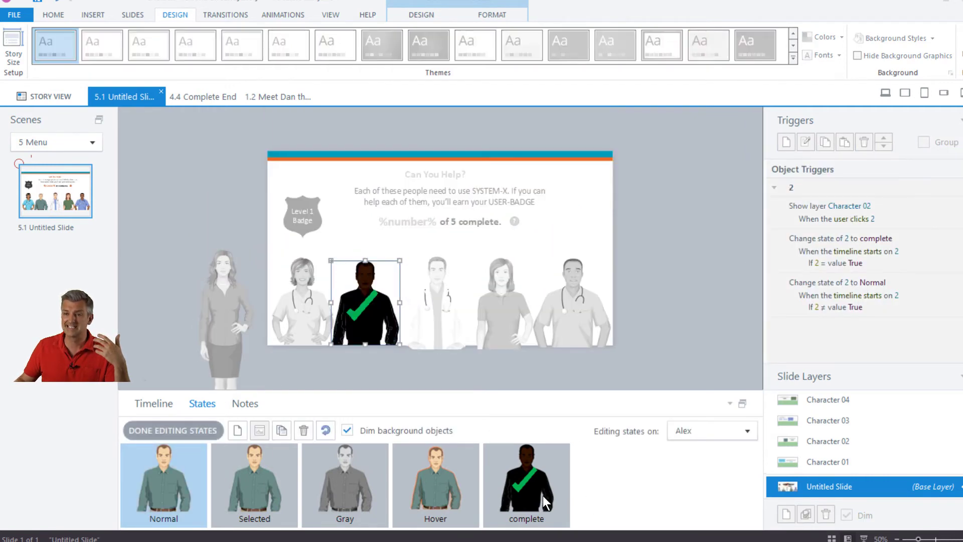
{"action": "left_click", "coordinate": [362, 314]}
{"action": "key", "text": "ctrl+c"}
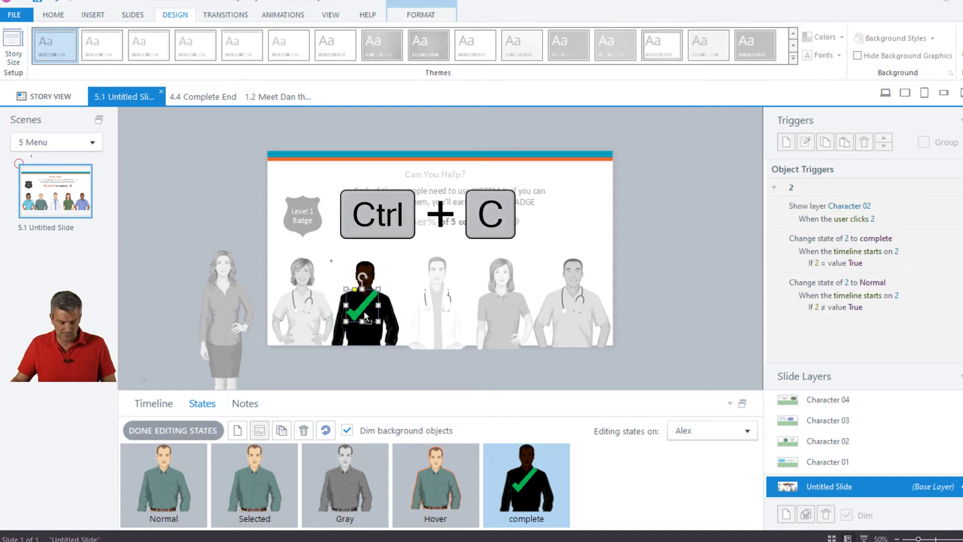
{"action": "left_click", "coordinate": [182, 432]}
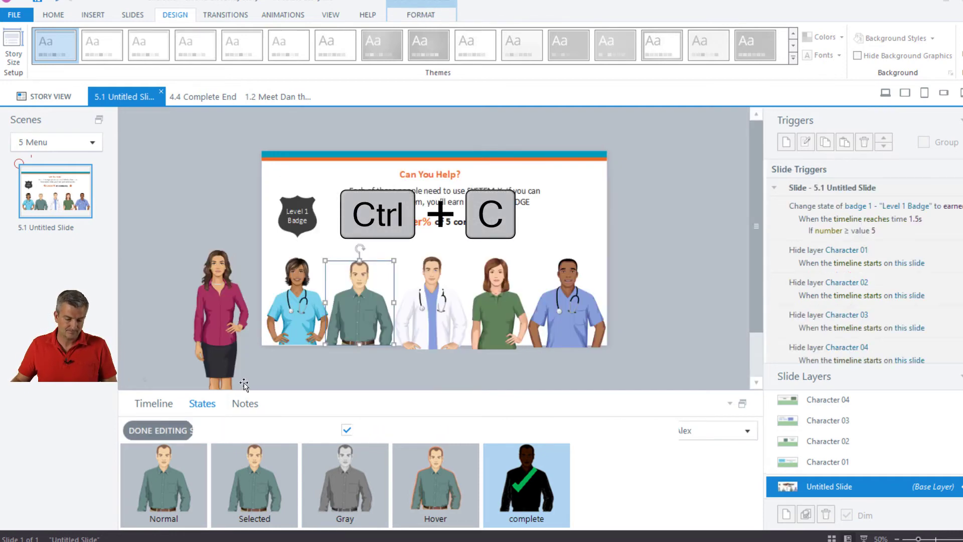
Paste the copied green check mark into Lily's complete state and place it over her torso
{"action": "left_click", "coordinate": [226, 318]}
{"action": "left_click", "coordinate": [157, 428]}
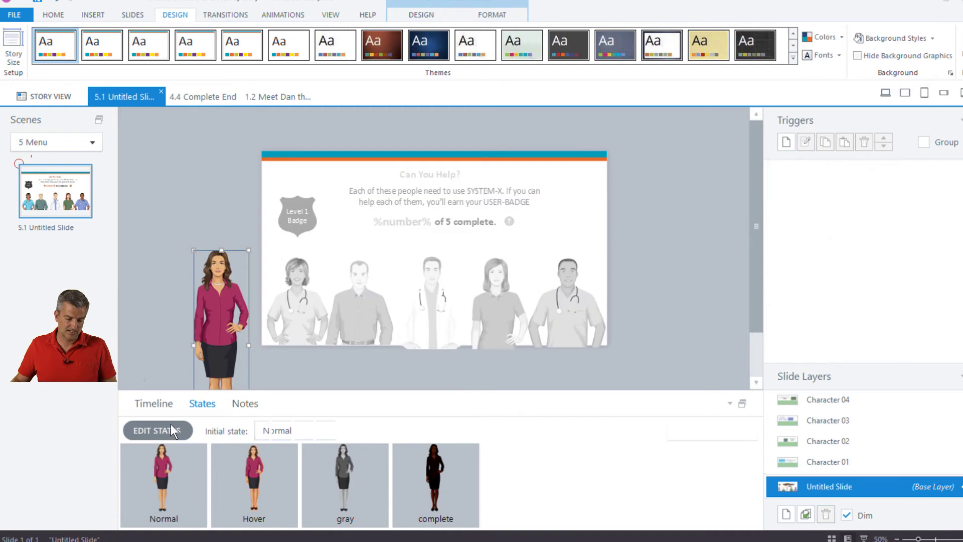
{"action": "left_click", "coordinate": [440, 485]}
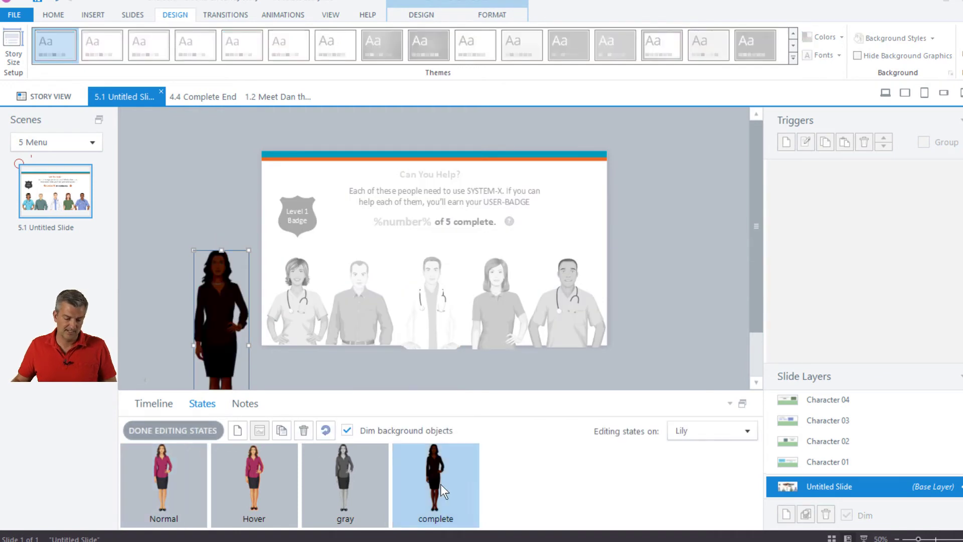
{"action": "key", "text": "ctrl+v"}
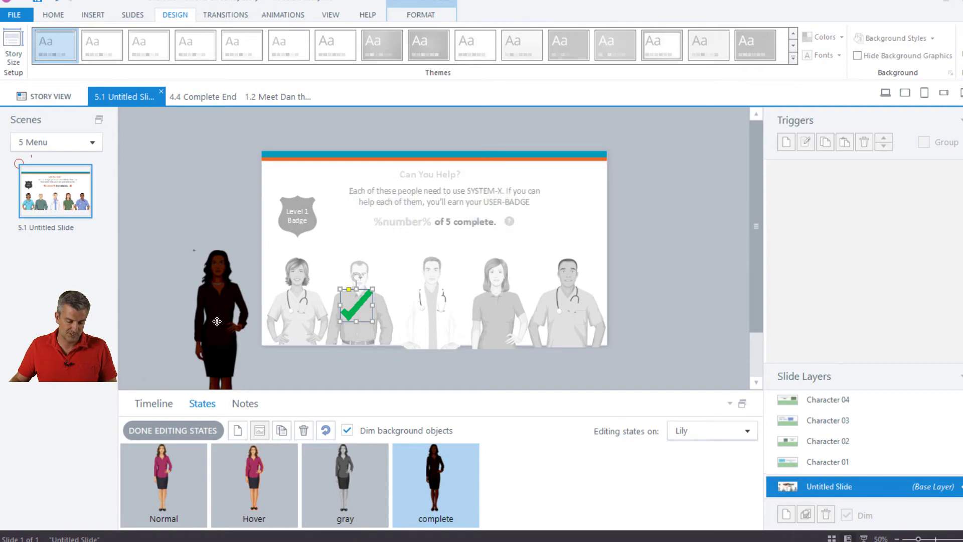
{"action": "key", "text": "Escape"}
{"action": "left_click_drag", "start_coordinate": [358, 307], "coordinate": [216, 321]}
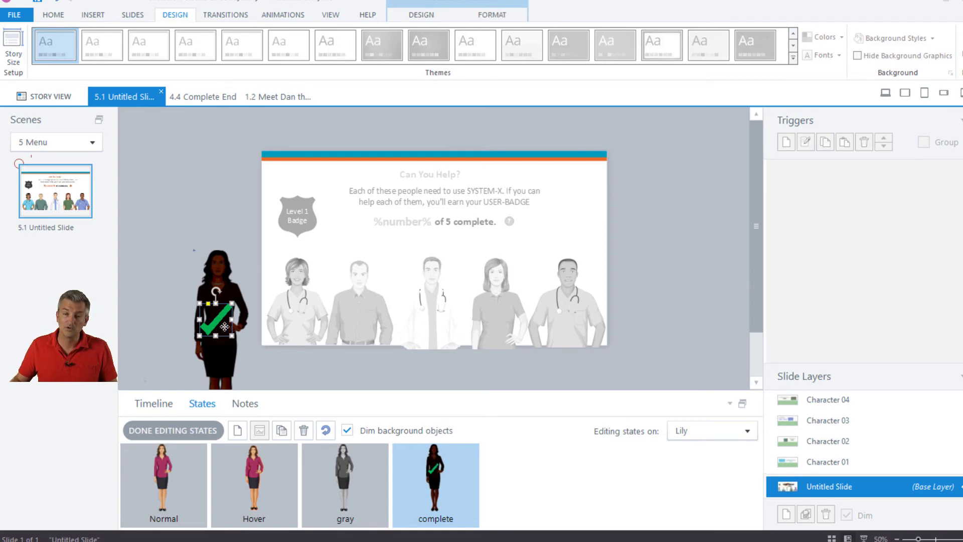
Try moving Lily's silhouette away from the check mark onto the slide, and undo the move
{"action": "left_click", "coordinate": [379, 321]}
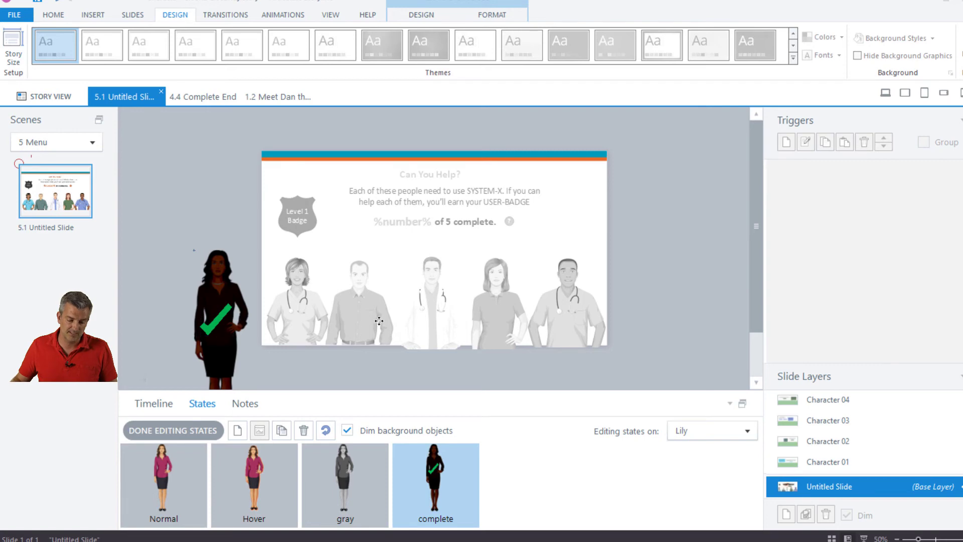
{"action": "left_click_drag", "start_coordinate": [442, 323], "coordinate": [446, 241]}
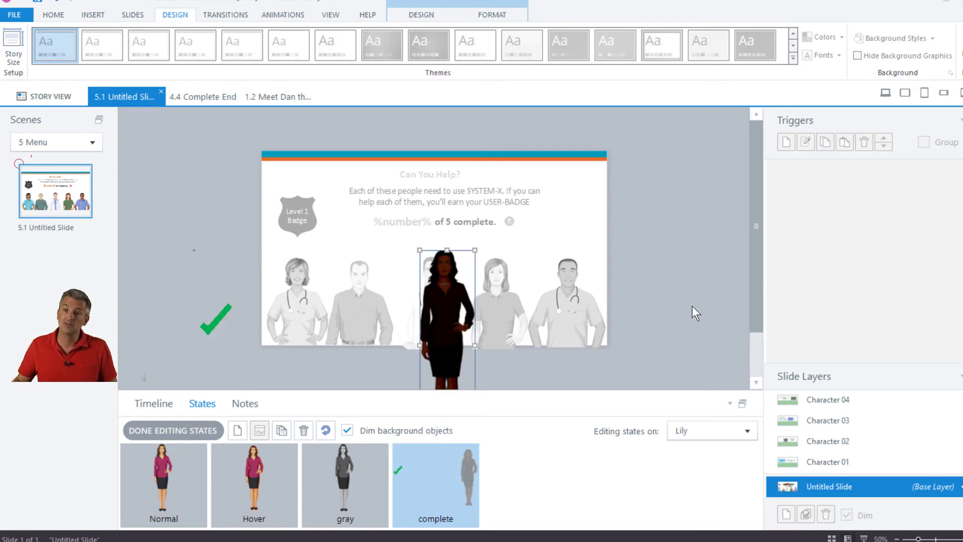
{"action": "key", "text": "ctrl+z"}
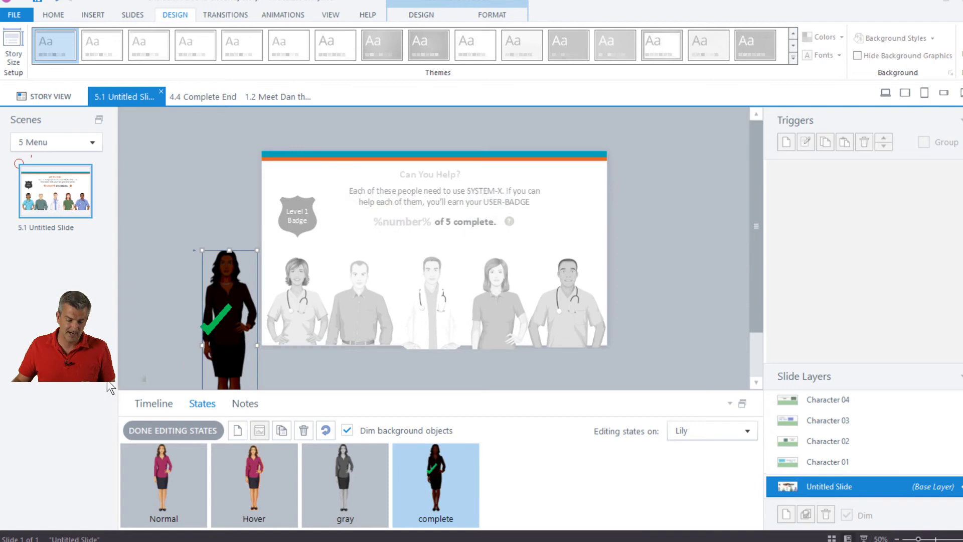
Nudge the check mark sideways to center it on Lily's torso in the complete state, and finish editing her states
{"action": "left_click", "coordinate": [210, 328]}
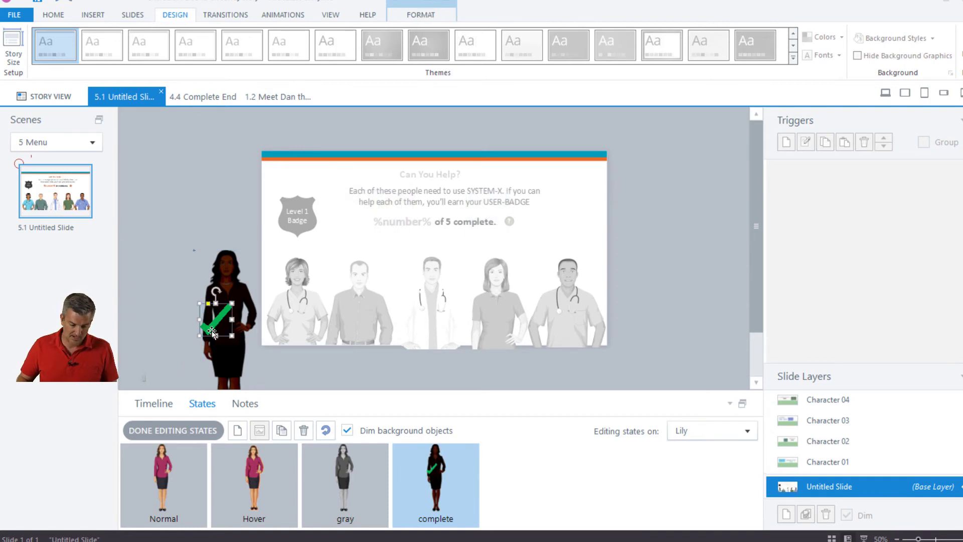
{"action": "key", "text": "Right"}
{"action": "key", "text": "Right"}
{"action": "key", "text": "Right"}
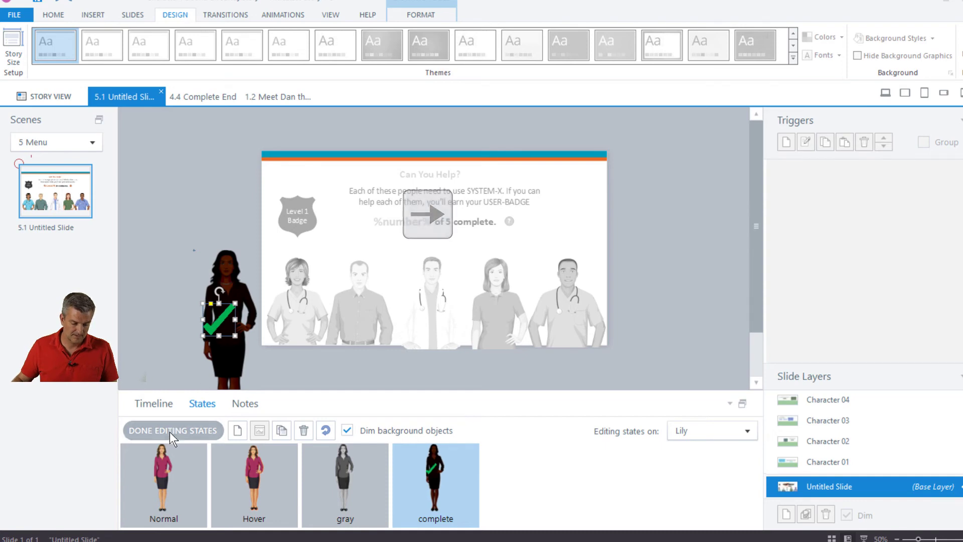
{"action": "key", "text": "Right"}
{"action": "key", "text": "Right"}
{"action": "key", "text": "Right"}
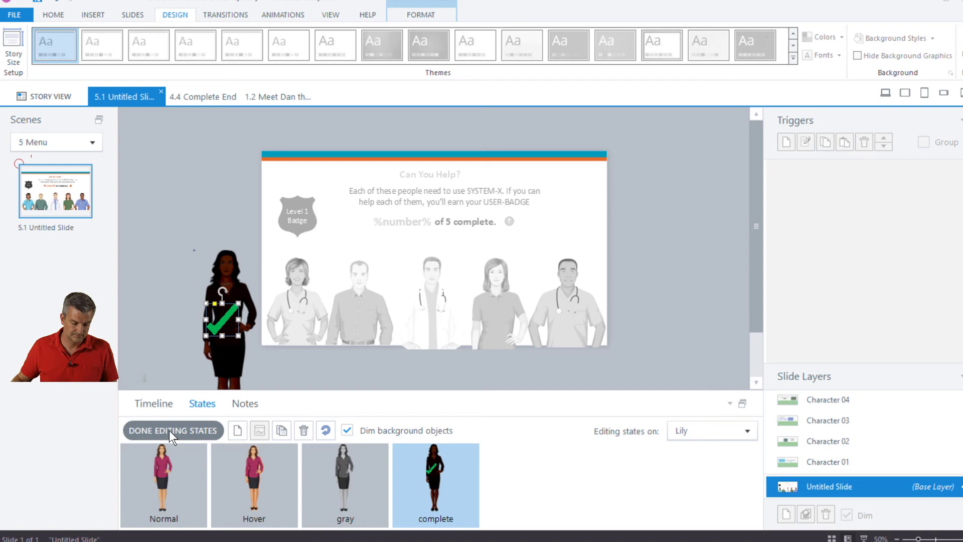
{"action": "left_click", "coordinate": [169, 430]}
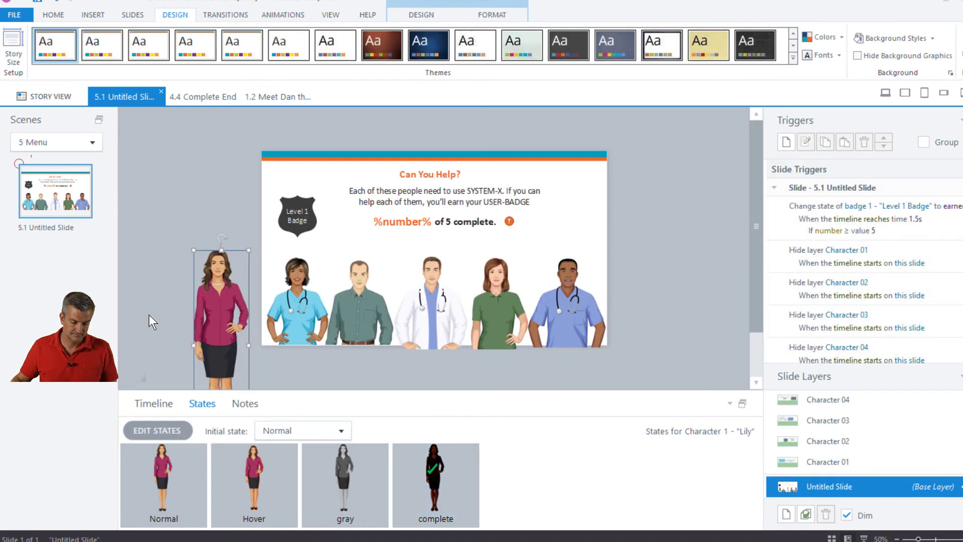
{"action": "left_click", "coordinate": [149, 290]}
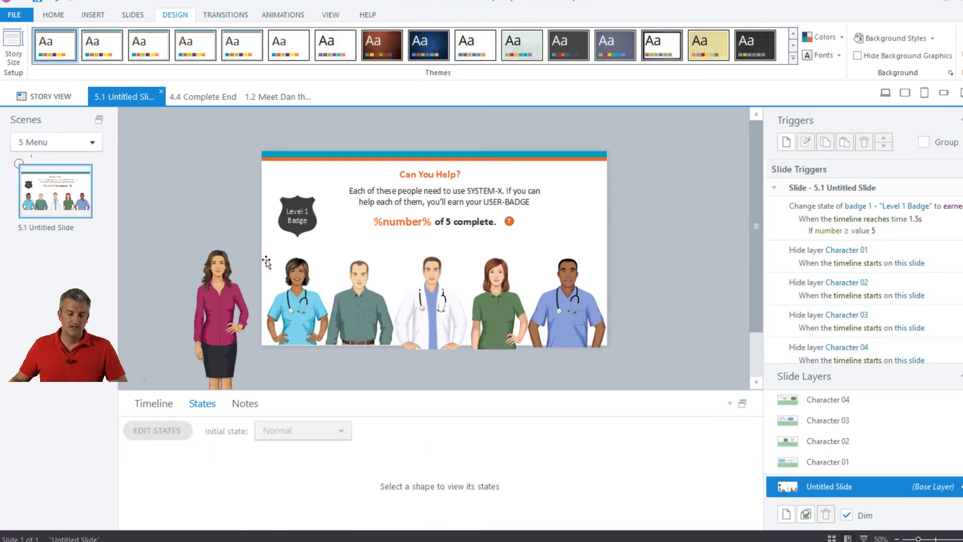
Insert the Illustrated - Modern character Pamela, enlarge her to about 203 by 713 px, and place her beside the man in blue scrubs
{"action": "left_click", "coordinate": [89, 15]}
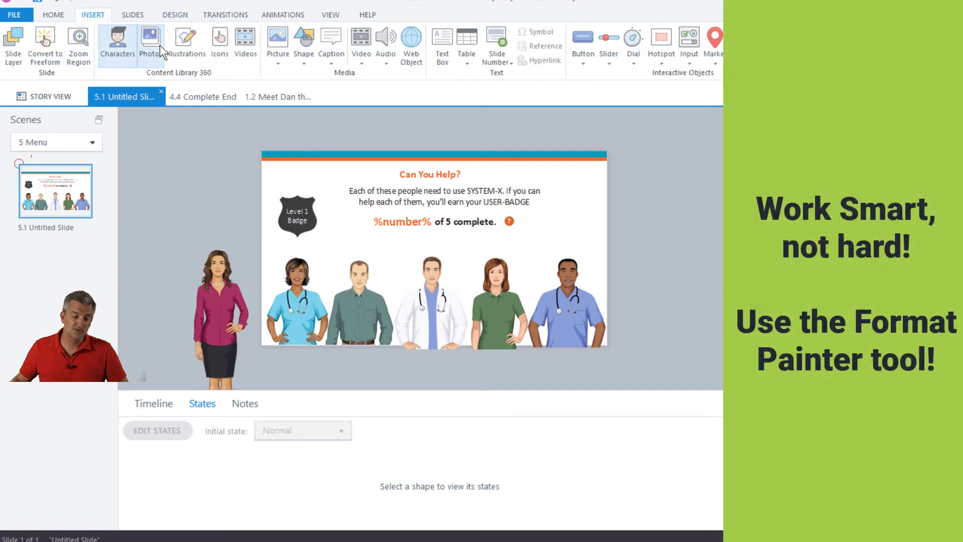
{"action": "left_click", "coordinate": [116, 62]}
{"action": "left_click", "coordinate": [300, 152]}
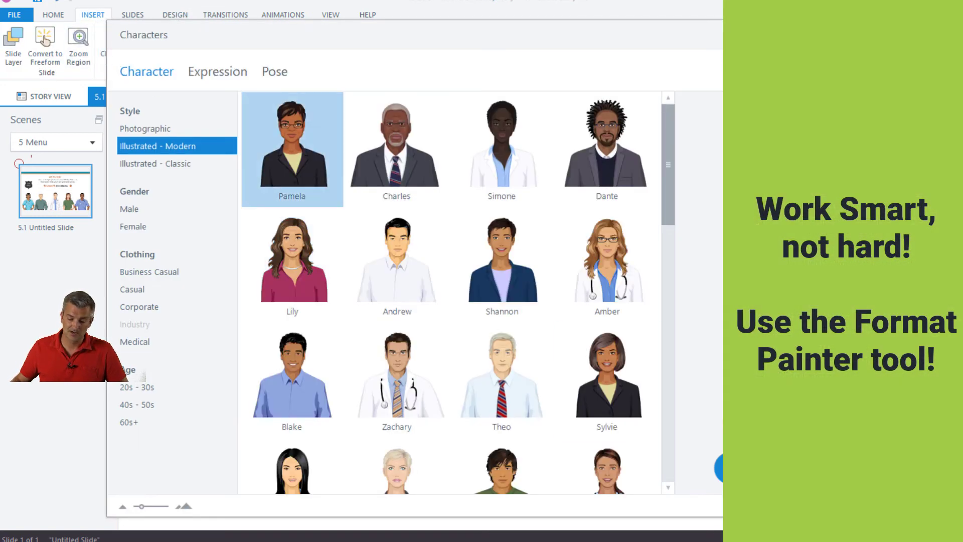
{"action": "key", "text": "Return"}
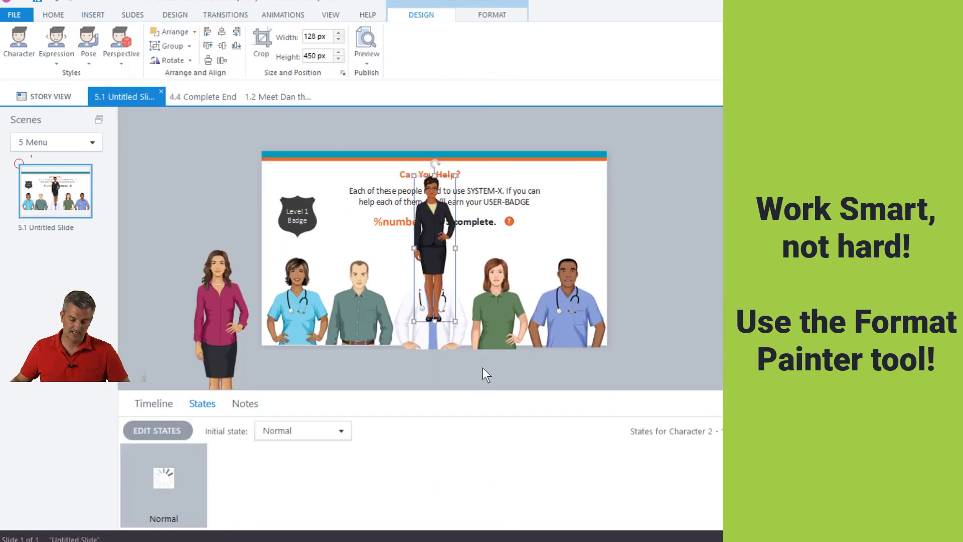
{"action": "left_click_drag", "start_coordinate": [456, 319], "coordinate": [479, 406]}
{"action": "left_click_drag", "start_coordinate": [444, 271], "coordinate": [645, 343]}
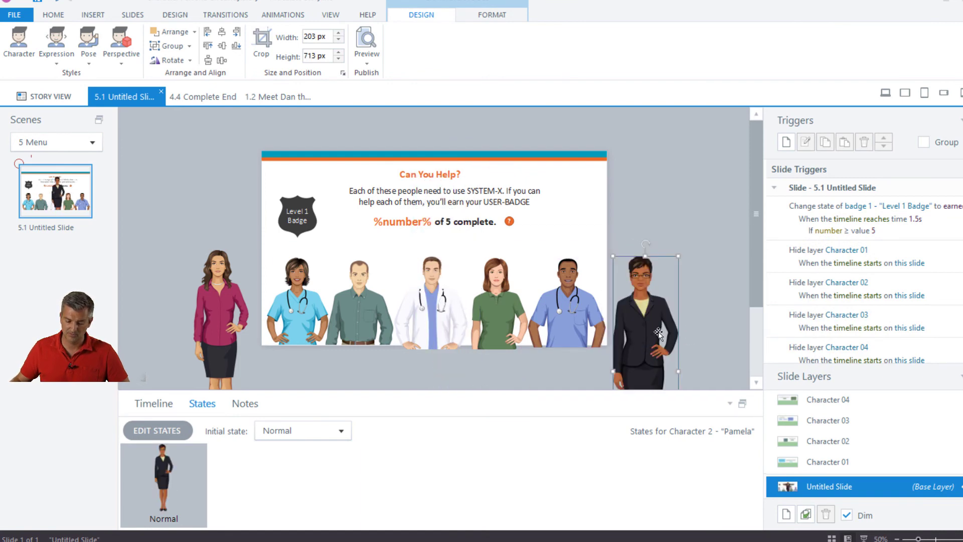
Copy the states of the man in blue scrubs onto Pamela with the Format Painter
{"action": "left_click", "coordinate": [565, 305]}
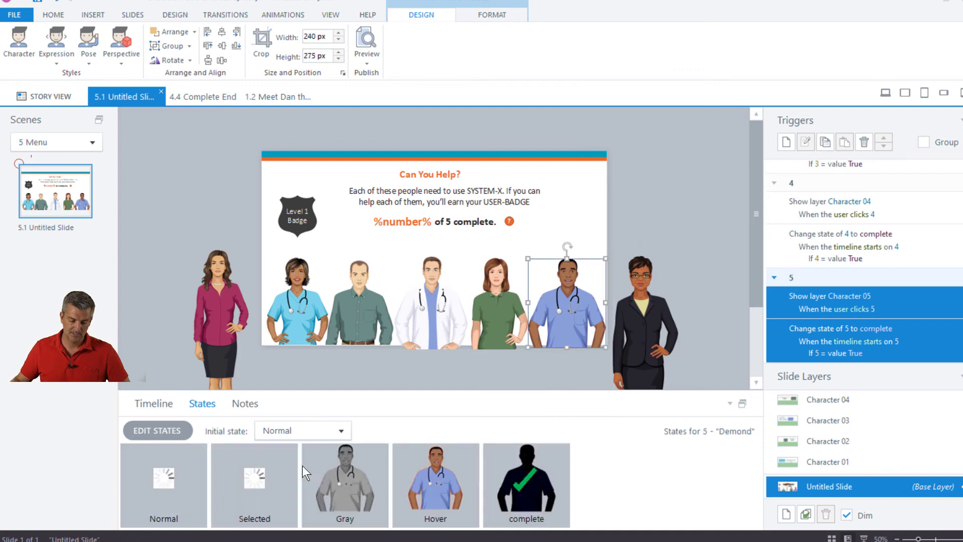
{"action": "left_click", "coordinate": [525, 499]}
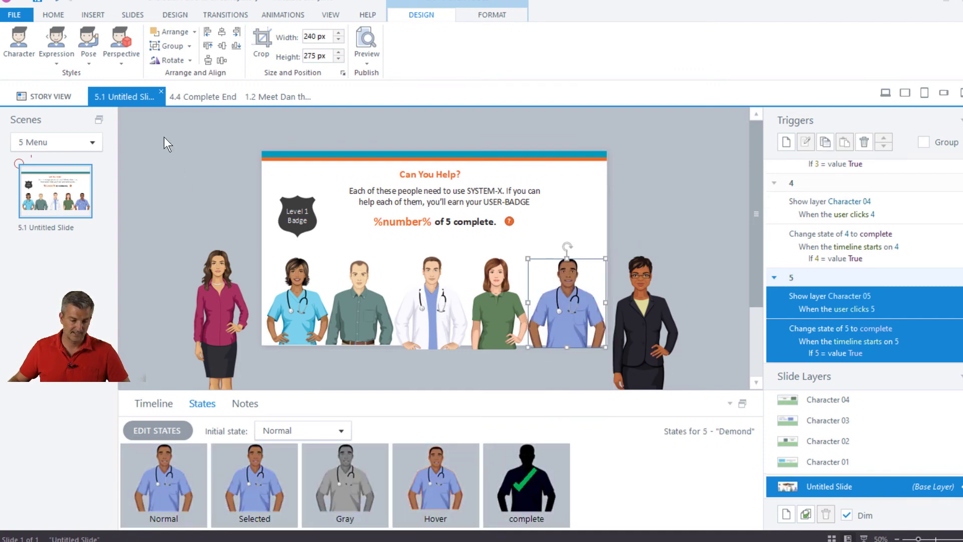
{"action": "left_click", "coordinate": [53, 15]}
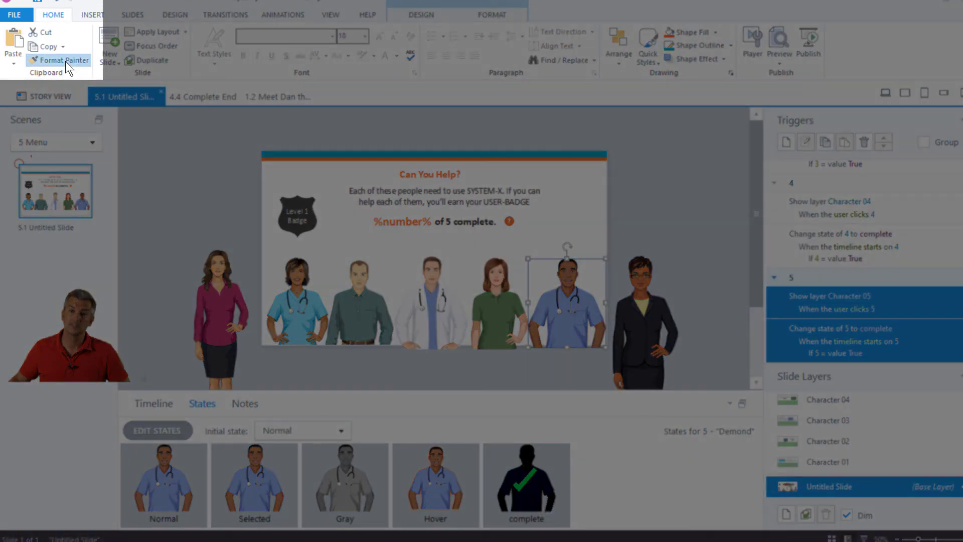
{"action": "left_click", "coordinate": [65, 62]}
{"action": "left_click", "coordinate": [648, 310]}
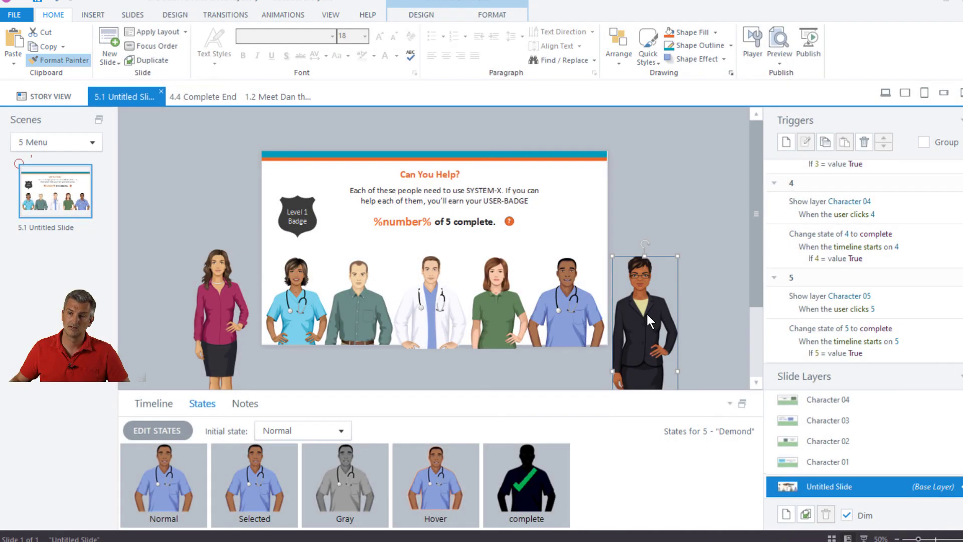
{"action": "left_click", "coordinate": [656, 210]}
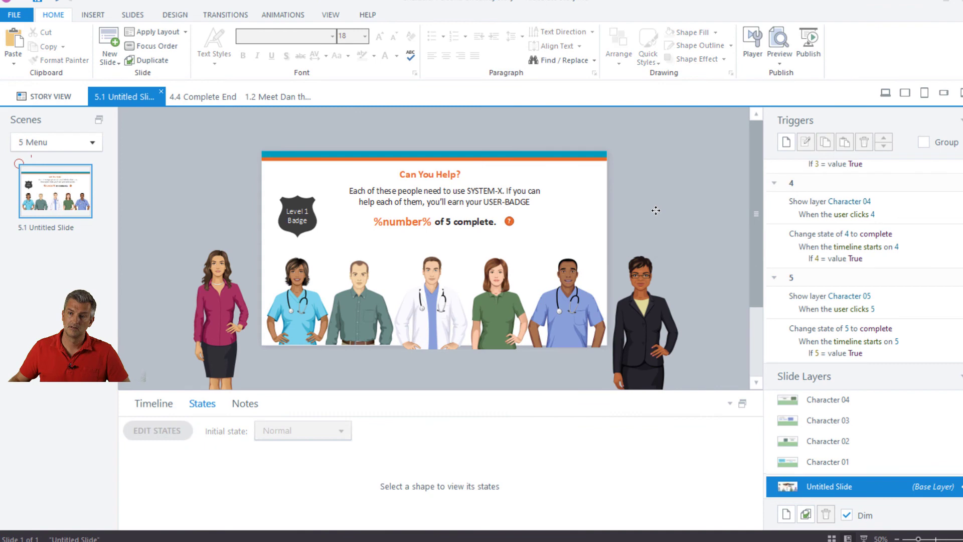
Preview Pamela's Hover, Gray and Selected states on the slide
{"action": "left_click", "coordinate": [648, 290]}
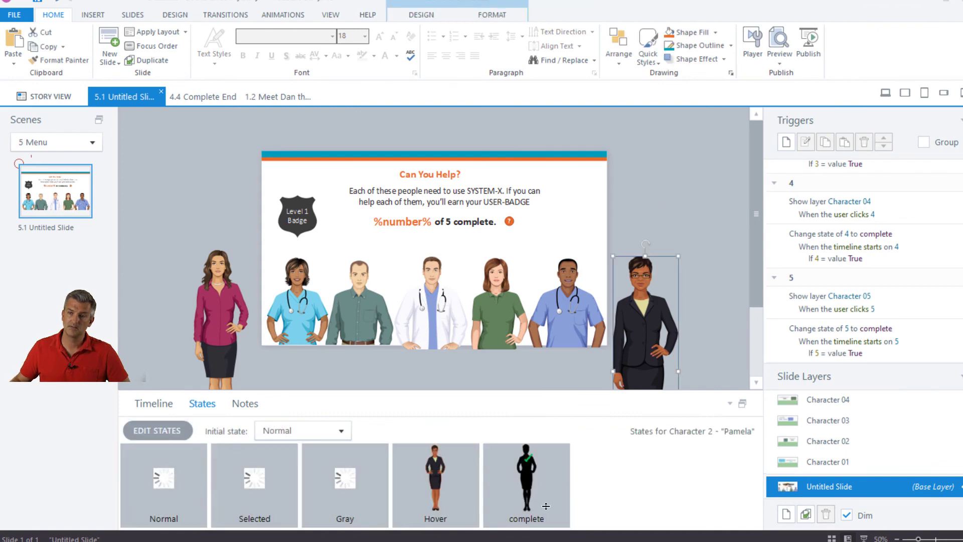
{"action": "left_click", "coordinate": [437, 487]}
{"action": "left_click", "coordinate": [344, 490]}
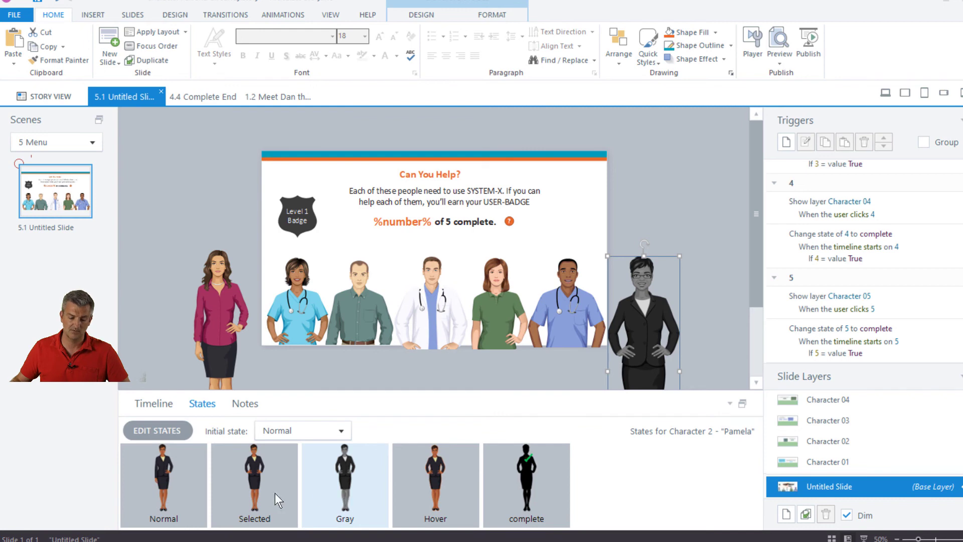
{"action": "left_click", "coordinate": [243, 495]}
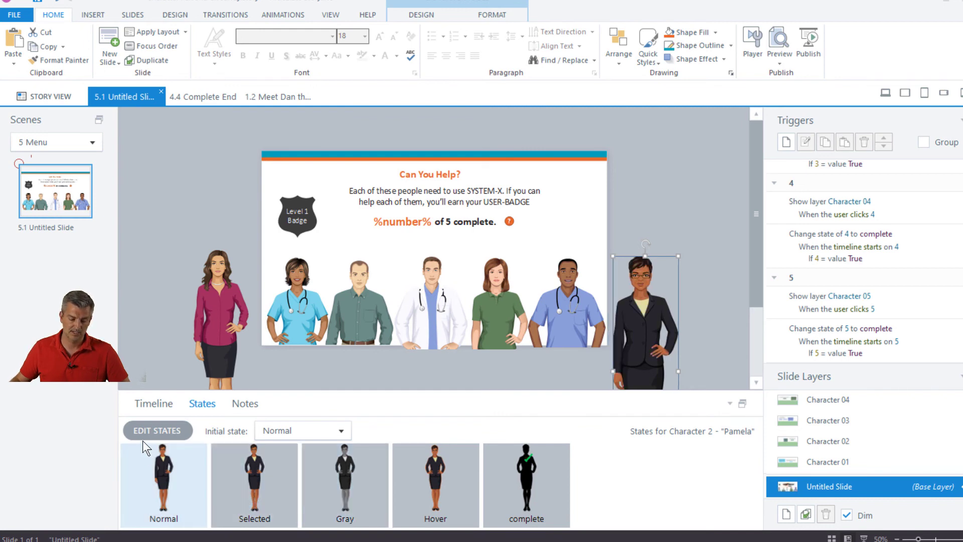
{"action": "left_click", "coordinate": [165, 296]}
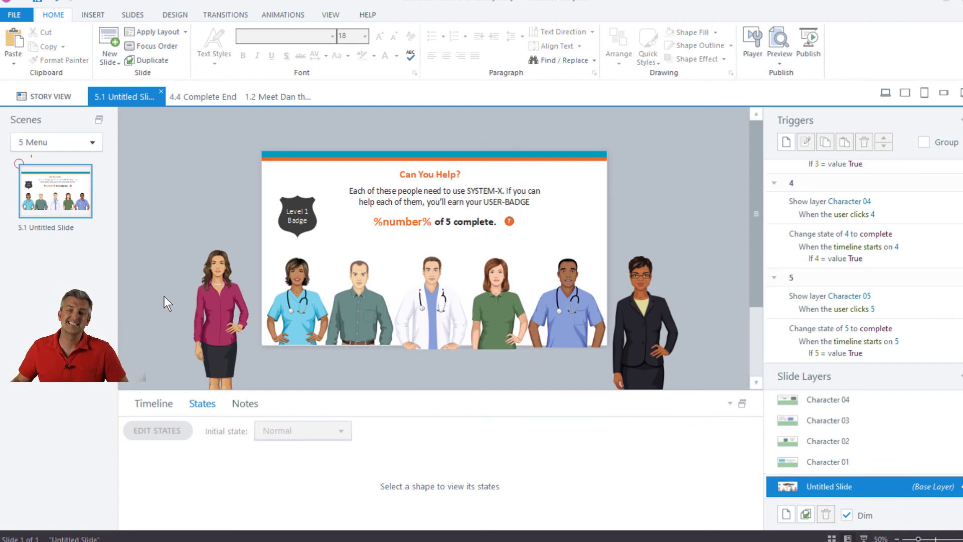
Show the slide's timeline, enlarge it to reveal more objects, and locate the Lily and Pamela entries
{"action": "left_click", "coordinate": [146, 402]}
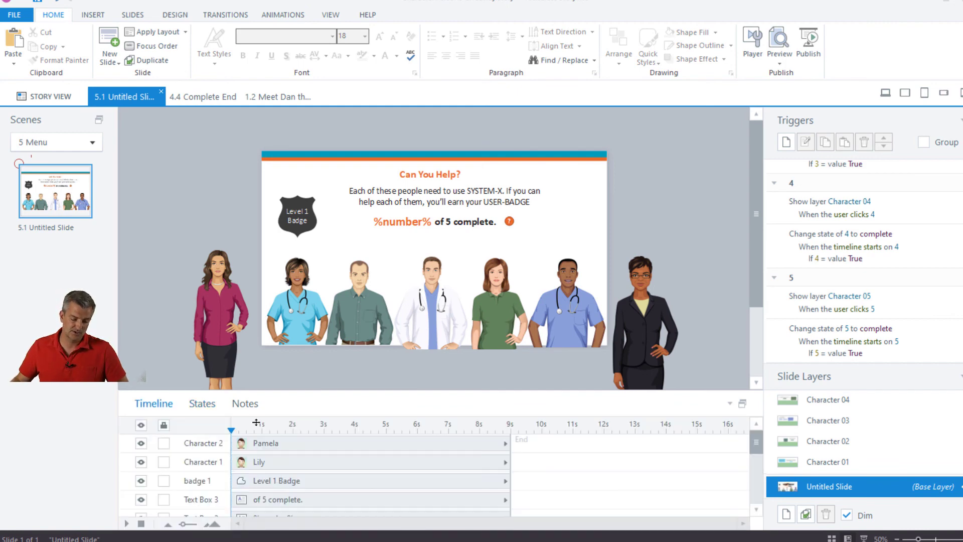
{"action": "left_click", "coordinate": [264, 446]}
{"action": "left_click", "coordinate": [268, 461]}
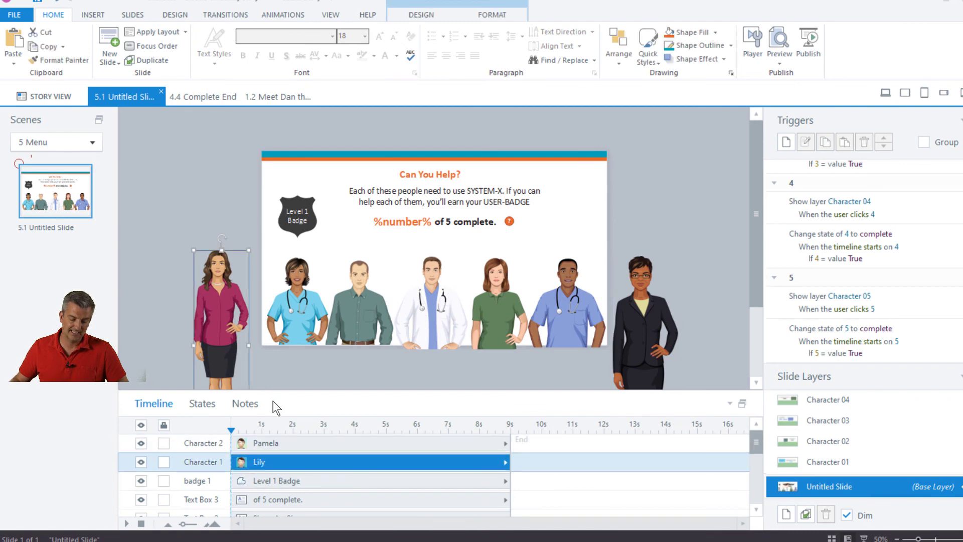
{"action": "left_click_drag", "start_coordinate": [276, 390], "coordinate": [275, 336]}
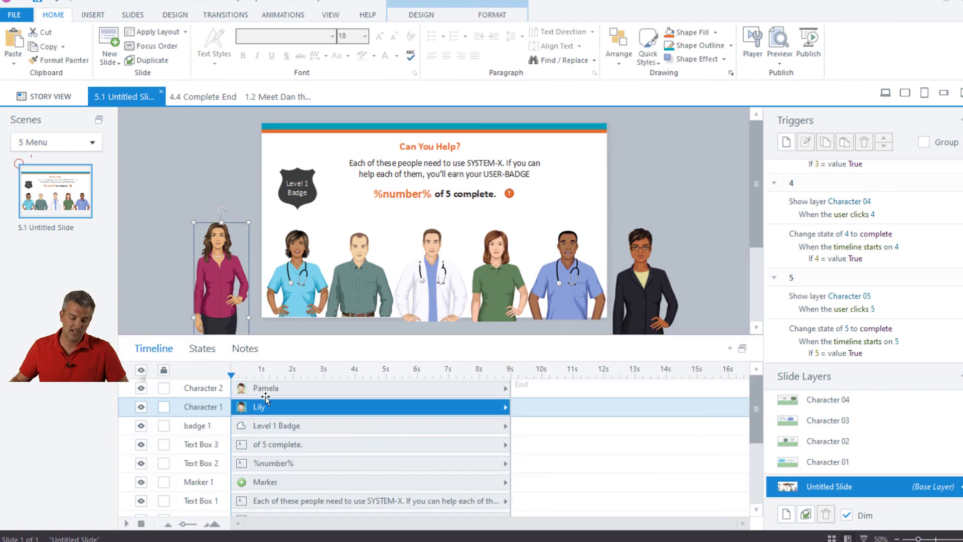
{"action": "left_click", "coordinate": [266, 394]}
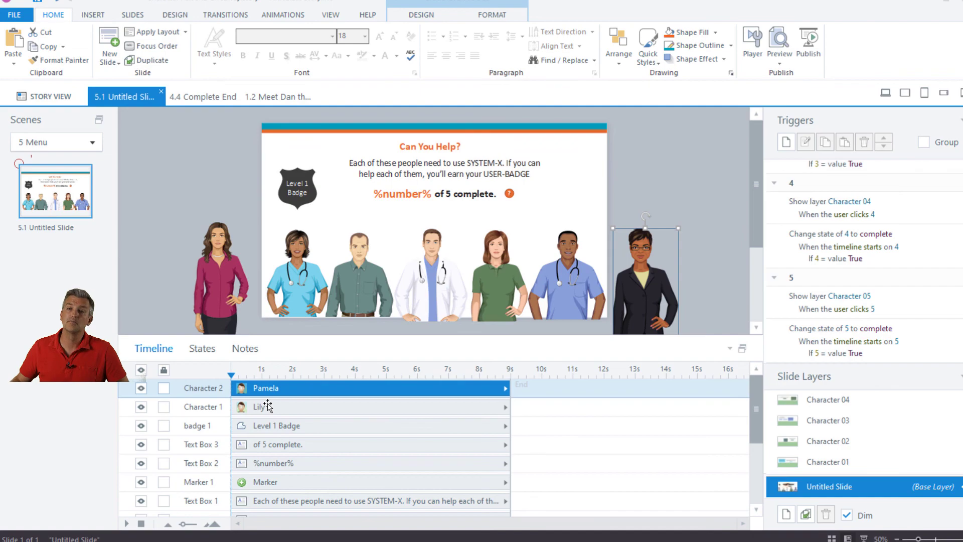